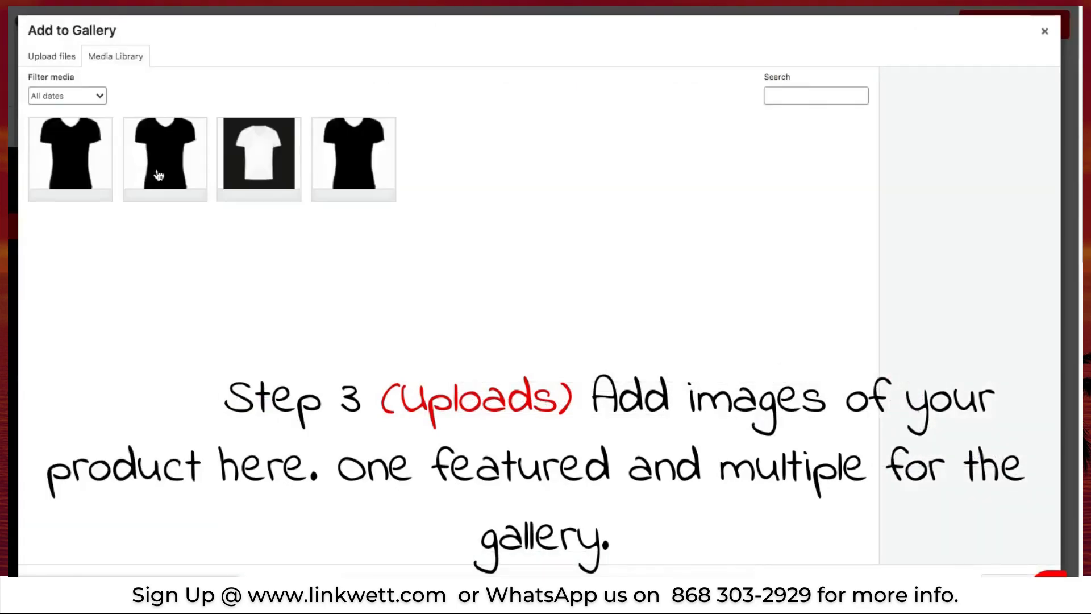
Add three T-shirt images from the media library, two black and one white, to the product gallery
left_click(158, 175)
left_click(257, 162)
left_click(336, 173)
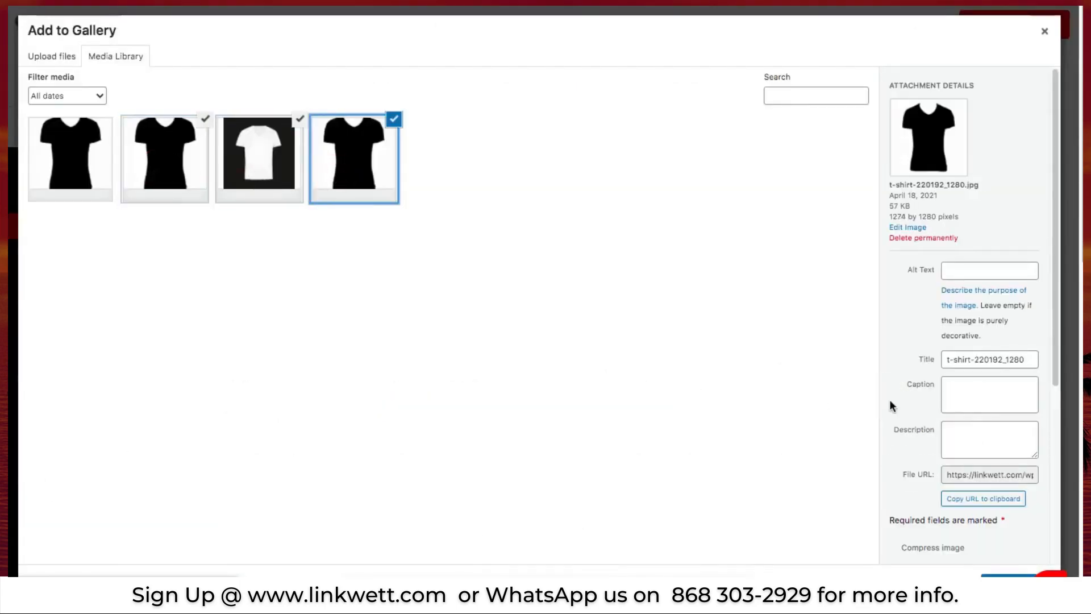
left_click(1006, 581)
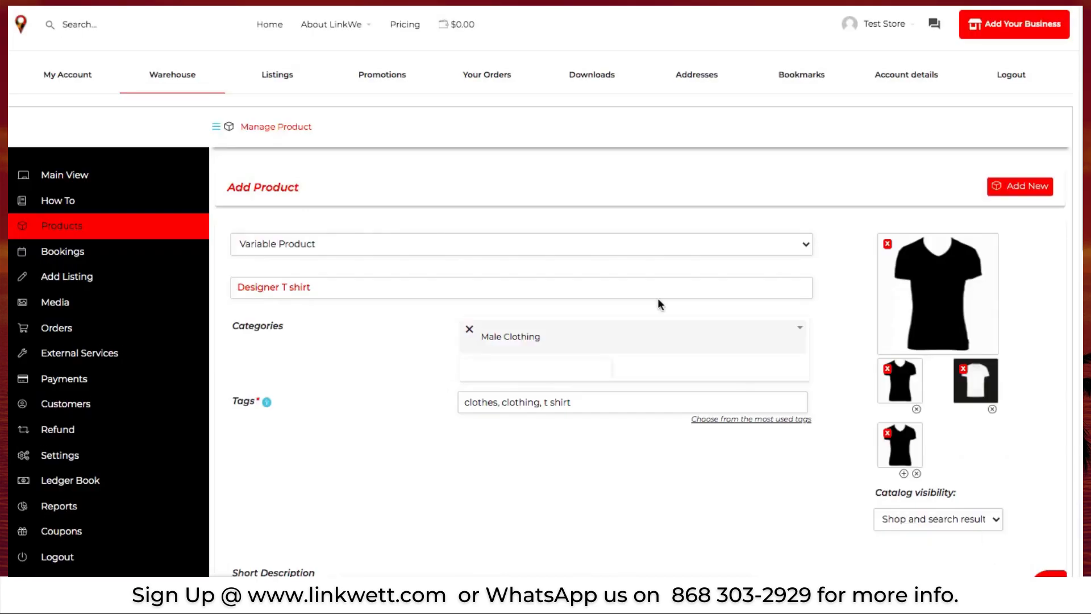
Review the catalog visibility choices and keep Shop and search results
scroll(658, 299, "down", 1)
left_click(905, 472)
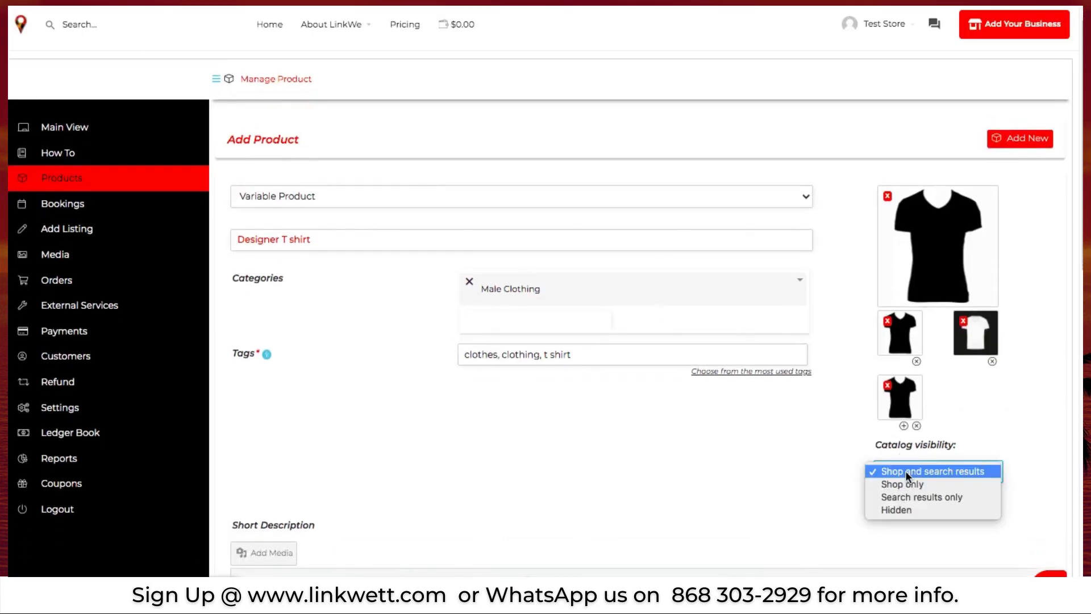
left_click(779, 445)
Enter "Designer T shirt with style!" as the short description and "Full details here..." as the full description
scroll(779, 444, "down", 7)
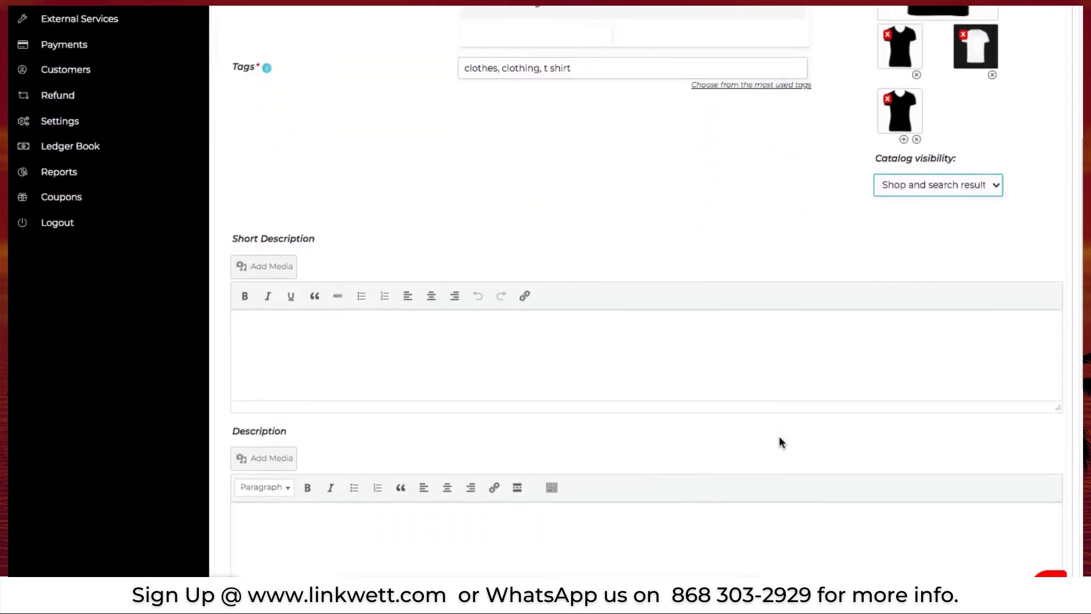
scroll(780, 437, "down", 1)
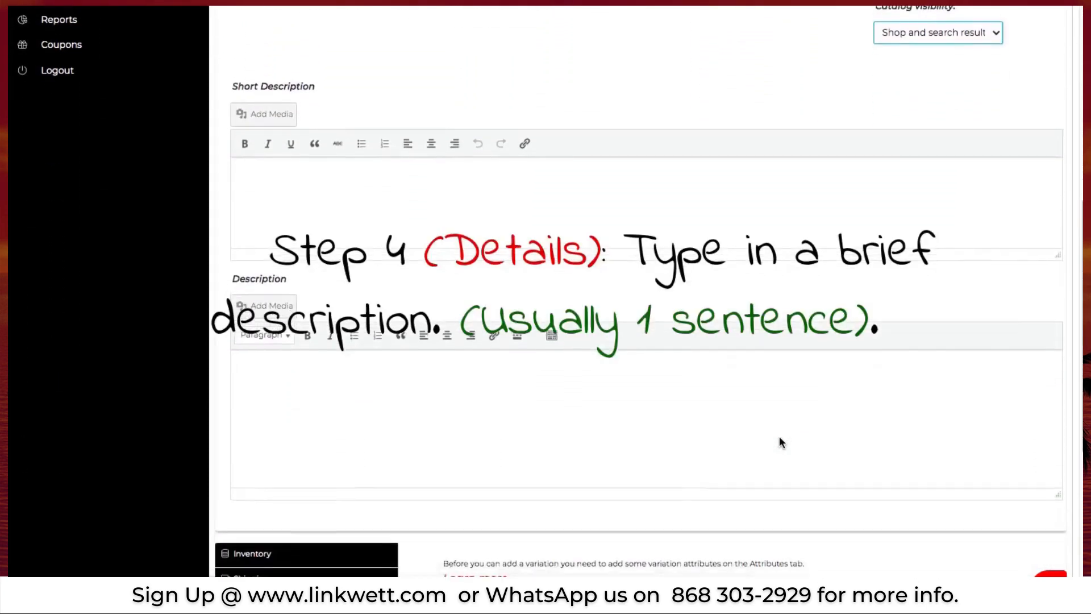
left_click(504, 203)
type("Desi")
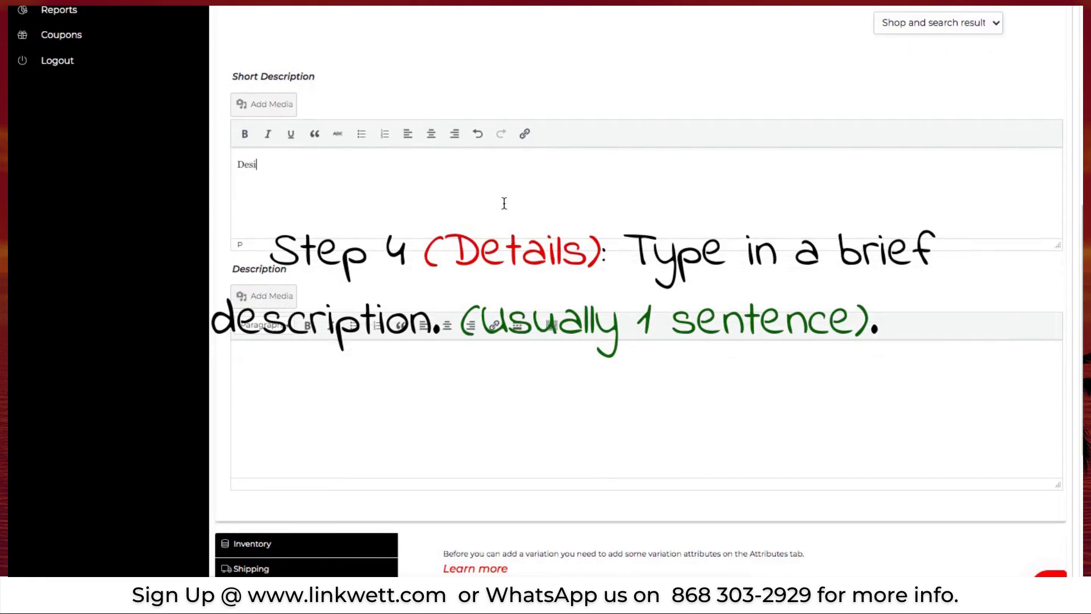
type("gner T")
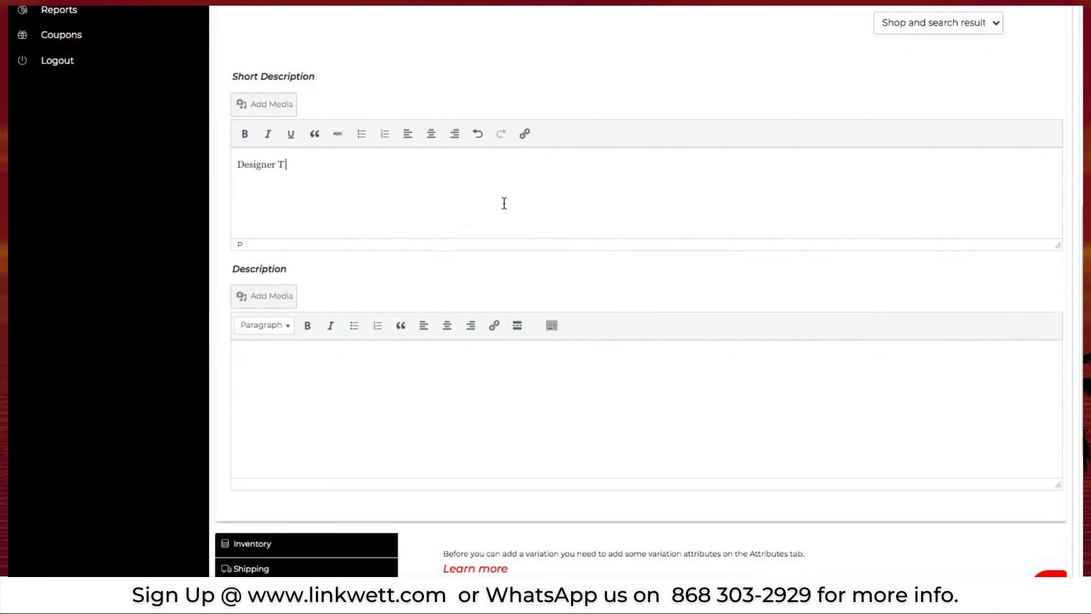
type(" shirt with style!")
left_click(447, 430)
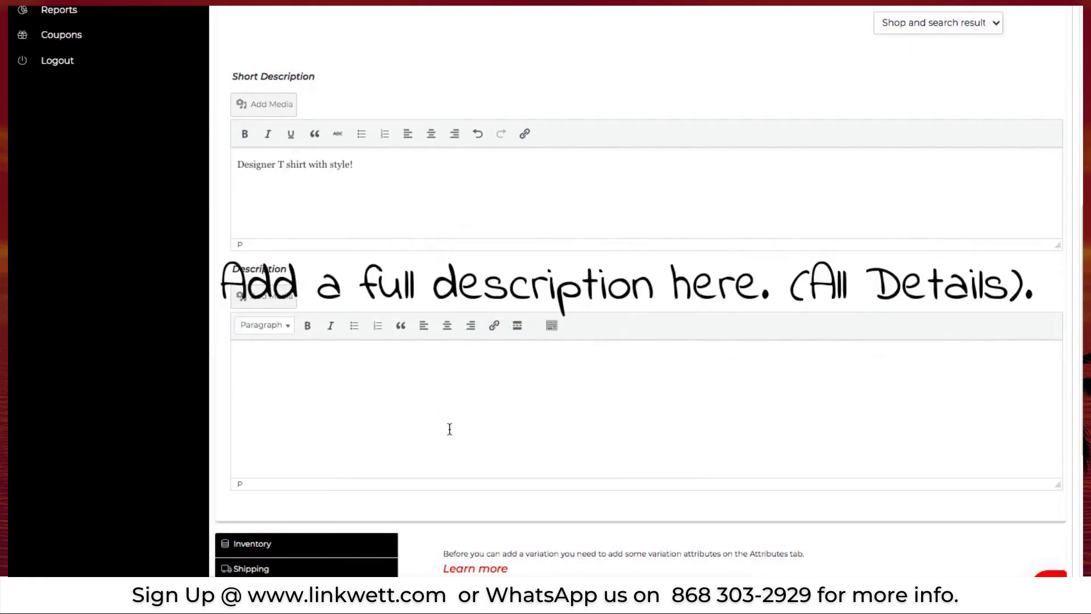
type("Full details here...")
Set the product's SKU to 1CTSBL in the inventory settings
scroll(449, 429, "down", 4)
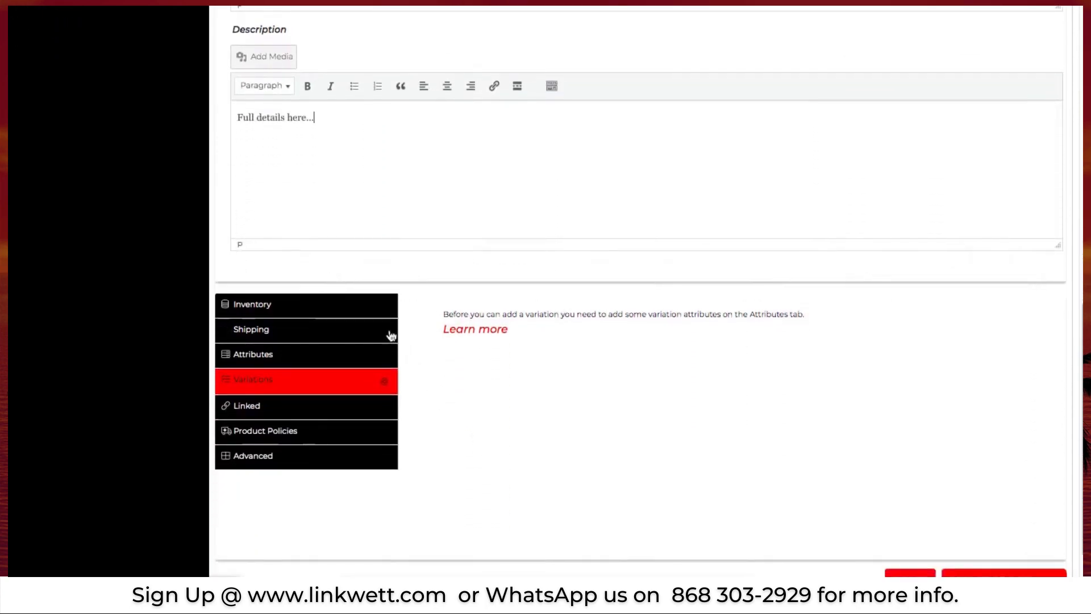
left_click(381, 308)
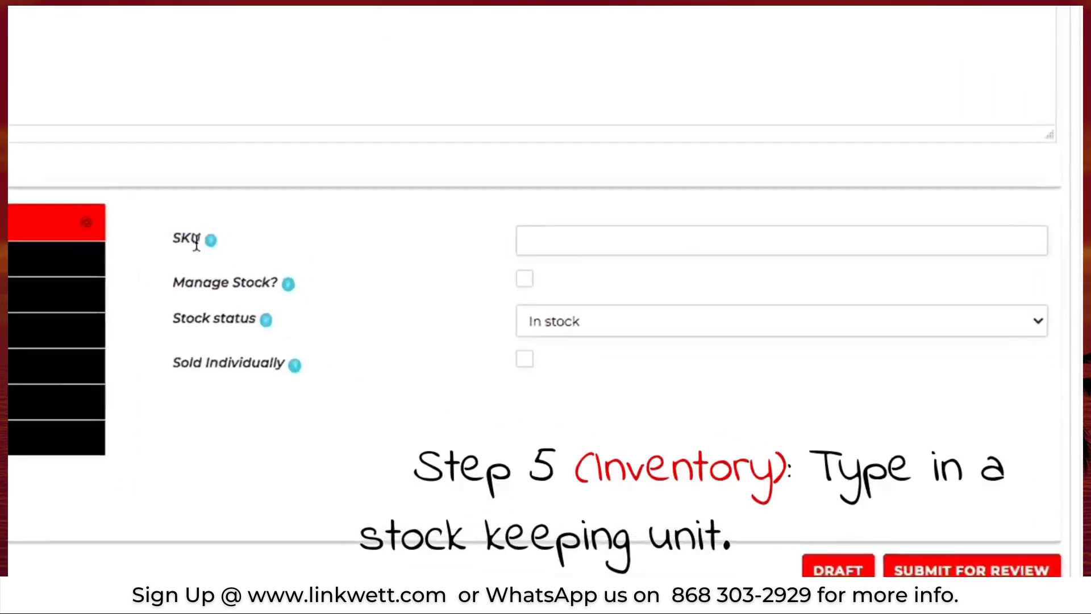
mouse_move(472, 319)
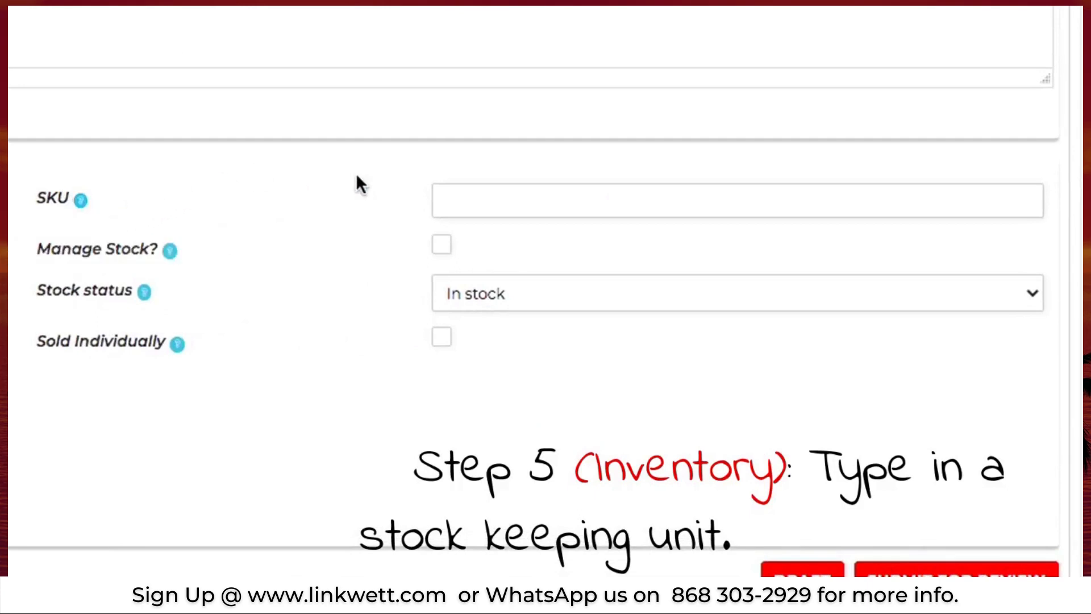
left_click(443, 197)
type("n")
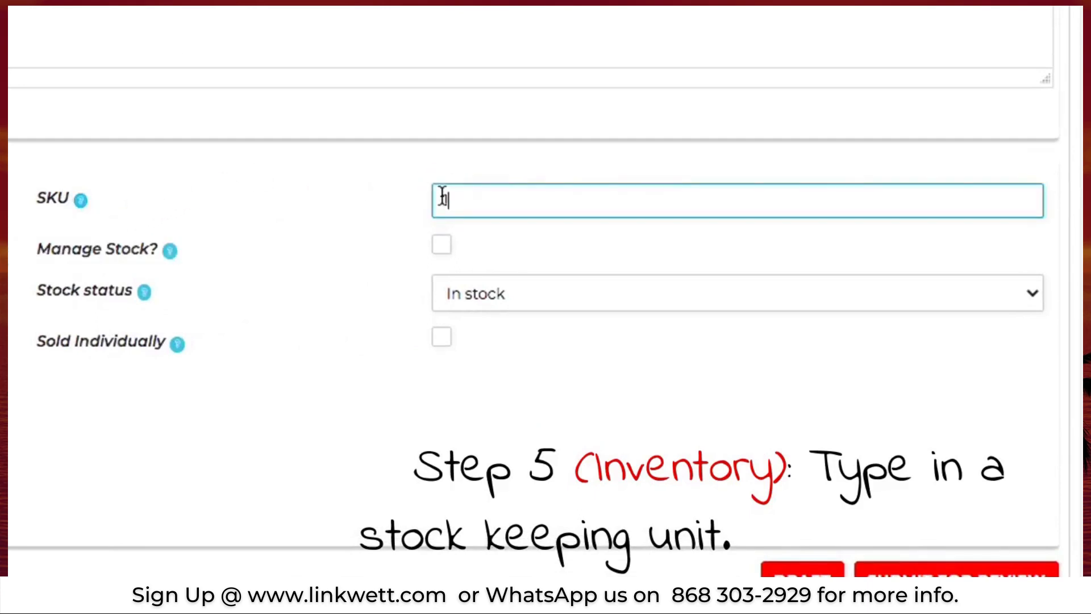
type("CTS")
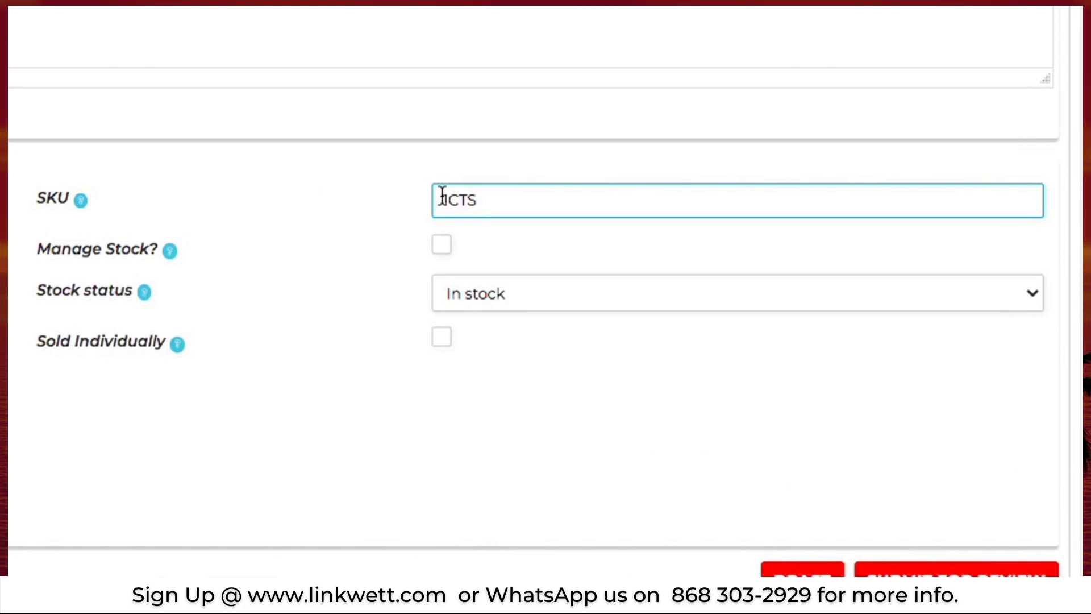
type("BL")
Try the Manage Stock and Sold Individually options and look over the stock status choices
left_click(444, 253)
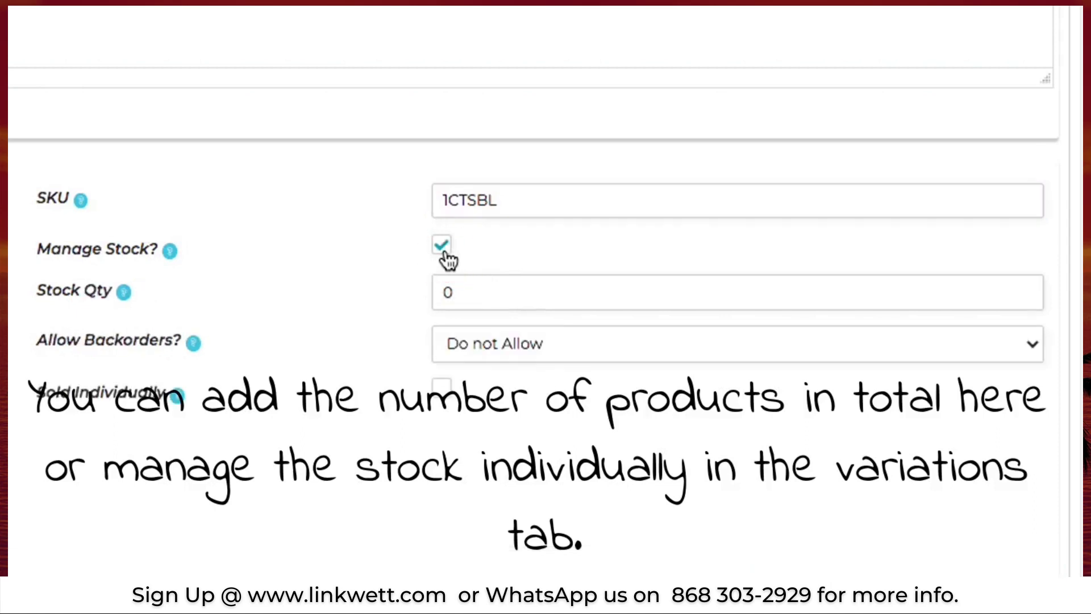
left_click(447, 257)
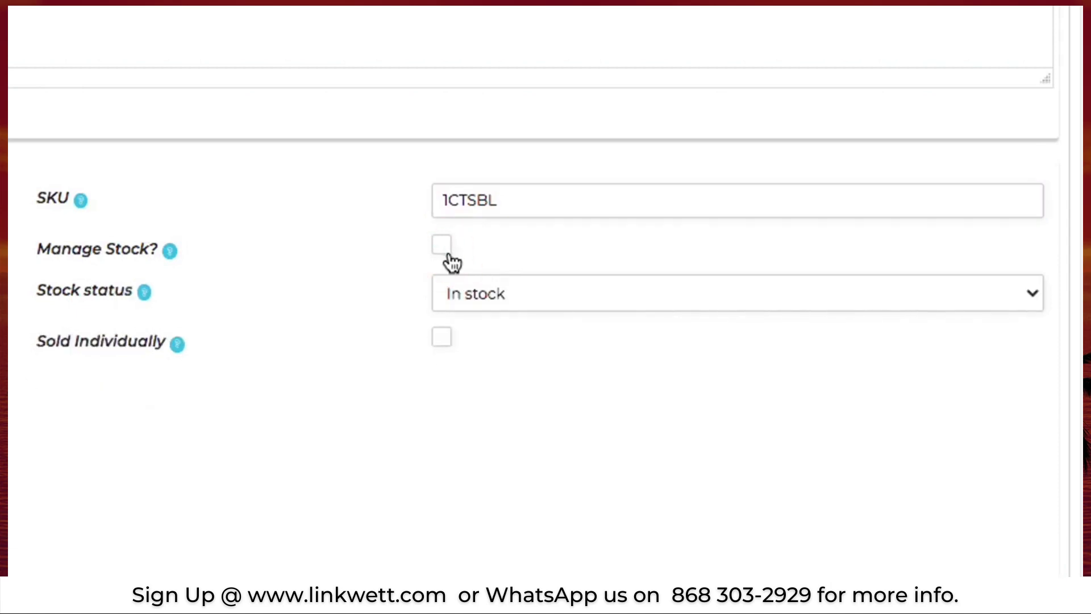
left_click(455, 295)
left_click(343, 293)
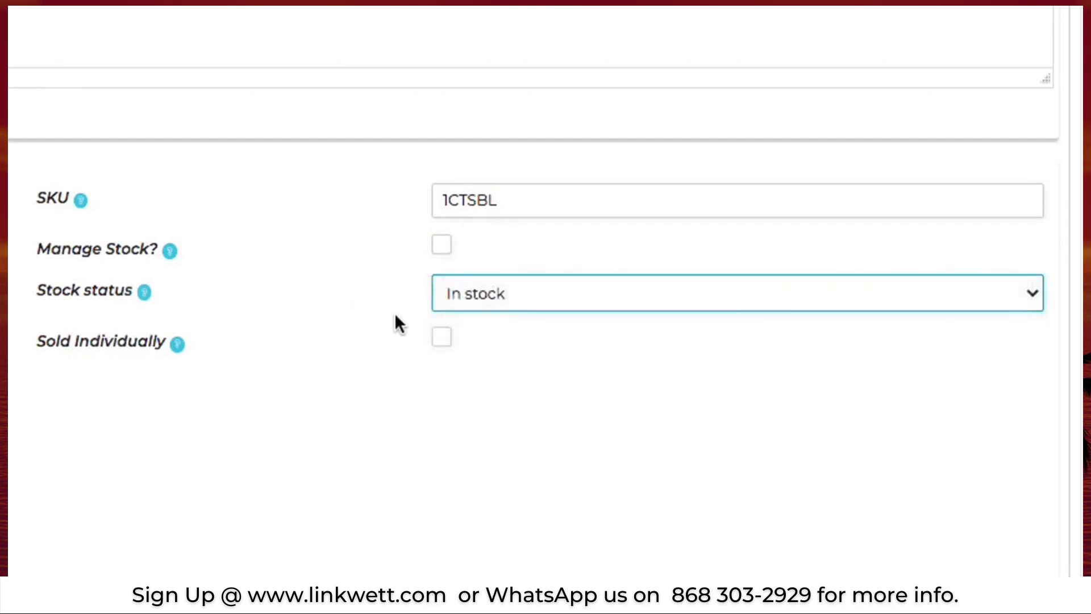
left_click(443, 348)
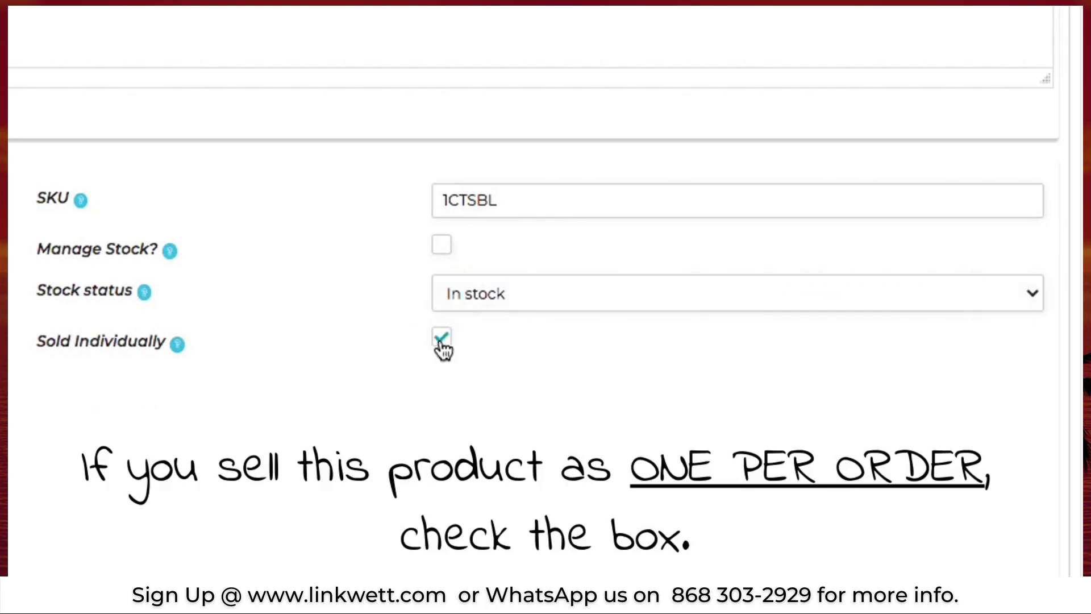
left_click(442, 344)
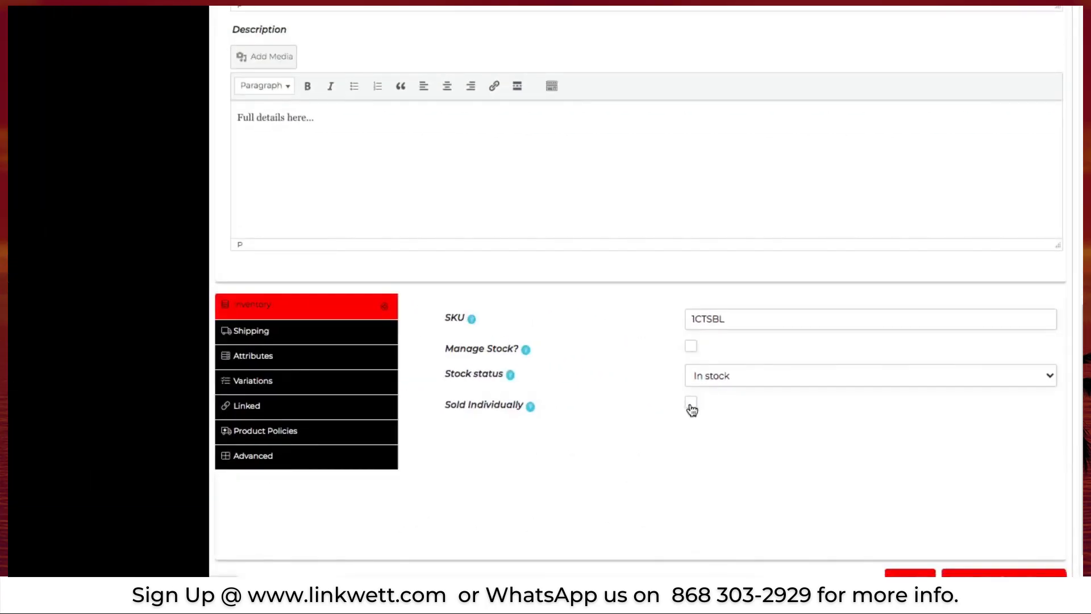
Set the shipping weight to 2 kg and the dimensions to length 12, width 10 and height 20 inches
left_click(370, 341)
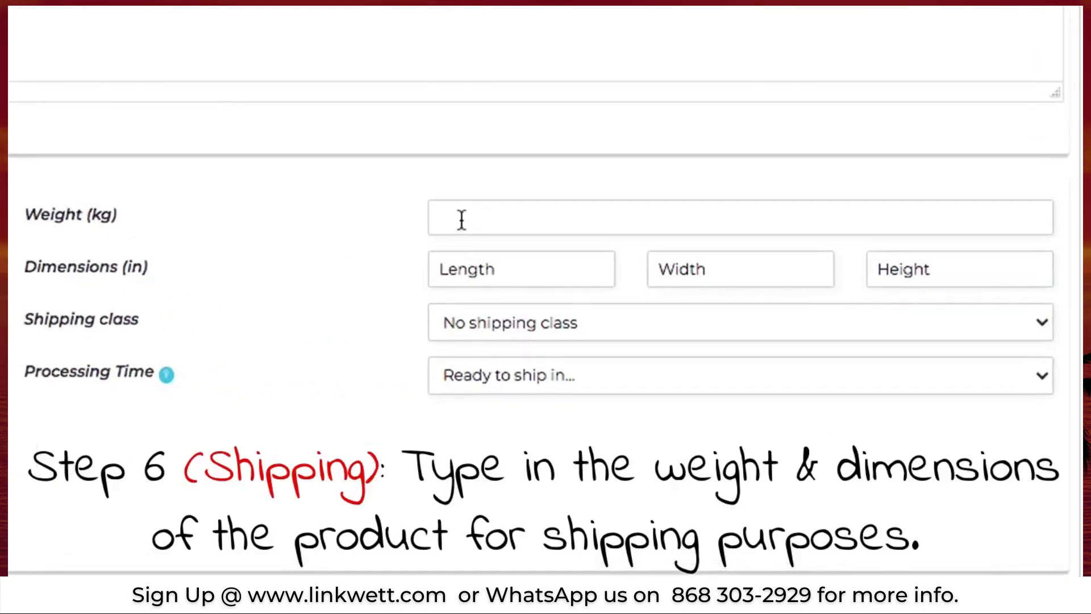
left_click(461, 219)
type("2")
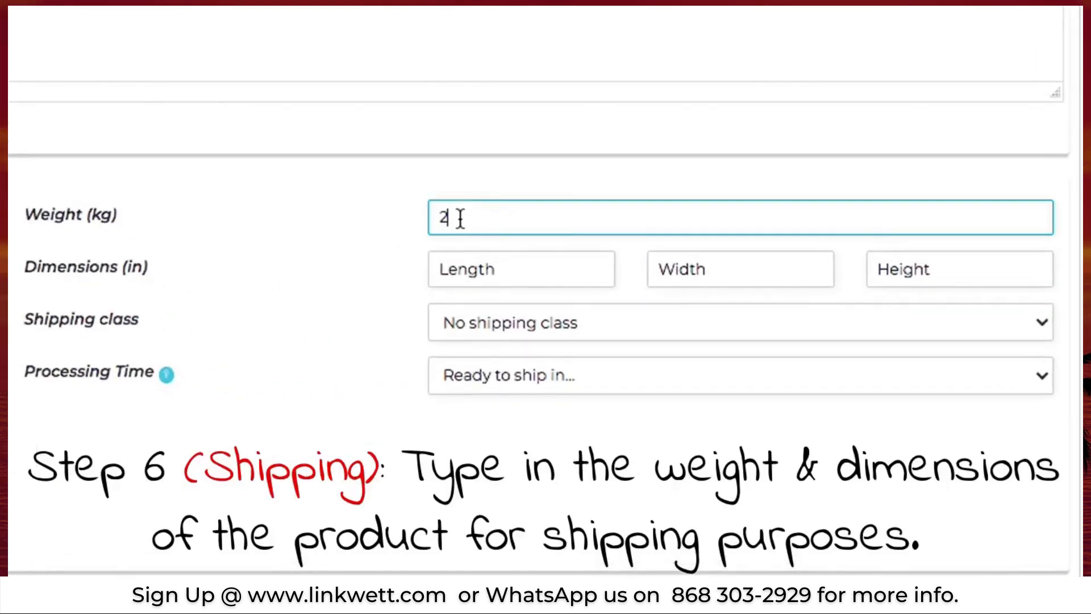
left_click(459, 282)
type("12")
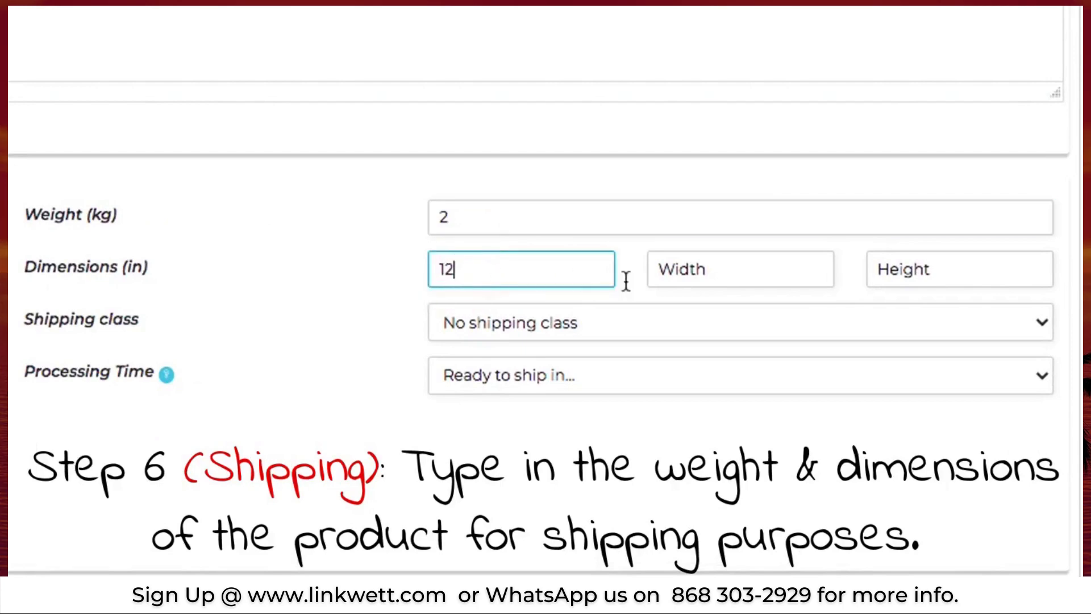
left_click(689, 273)
type("10")
key("Tab")
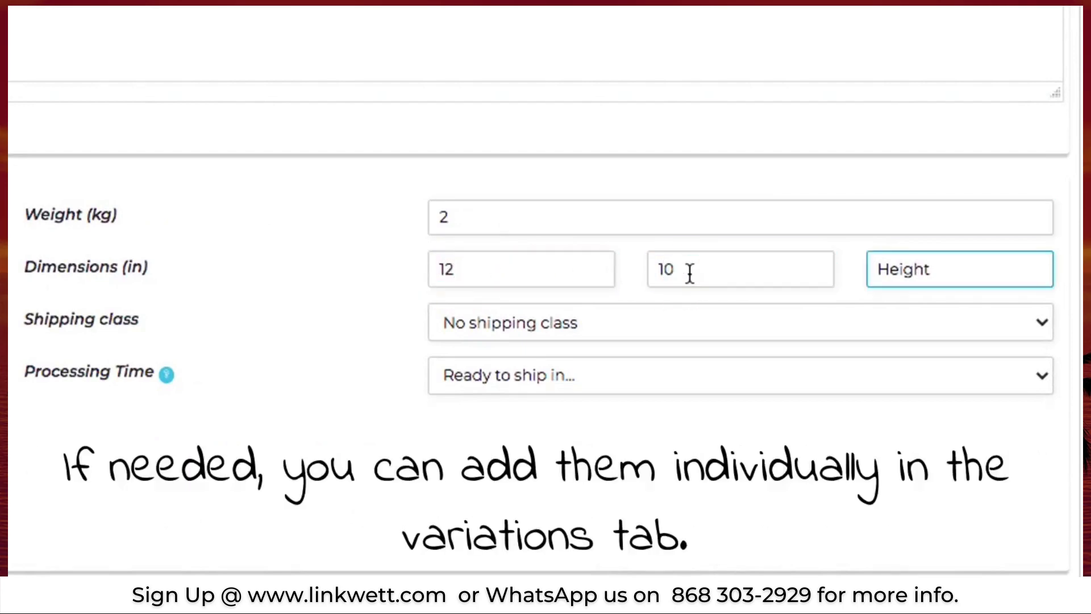
type("20")
Set the shipping class to Clothing and the processing time to 1 business day
left_click(607, 320)
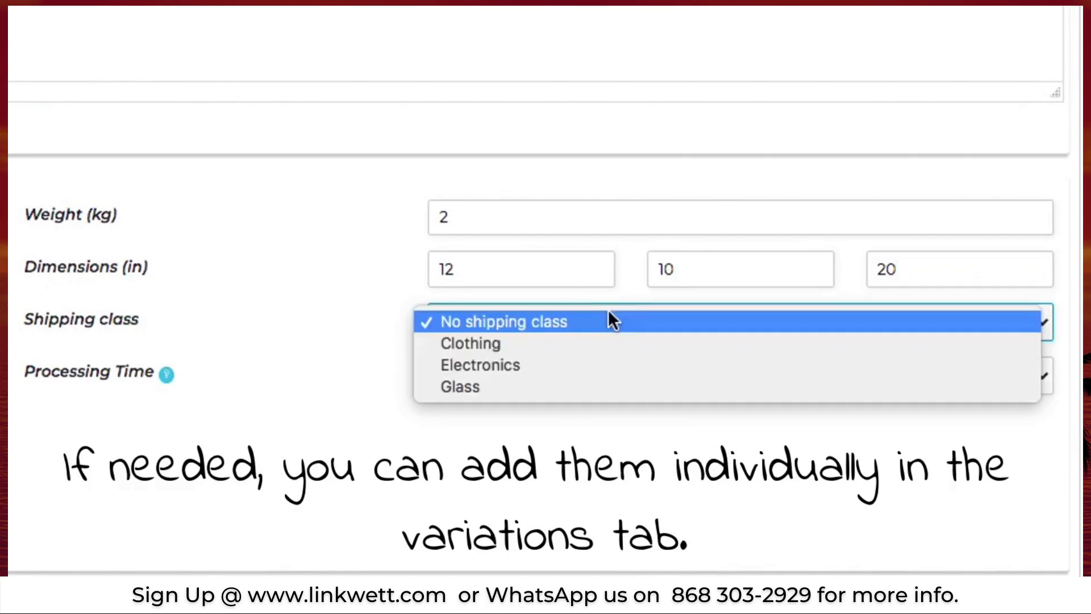
left_click(594, 340)
left_click(579, 362)
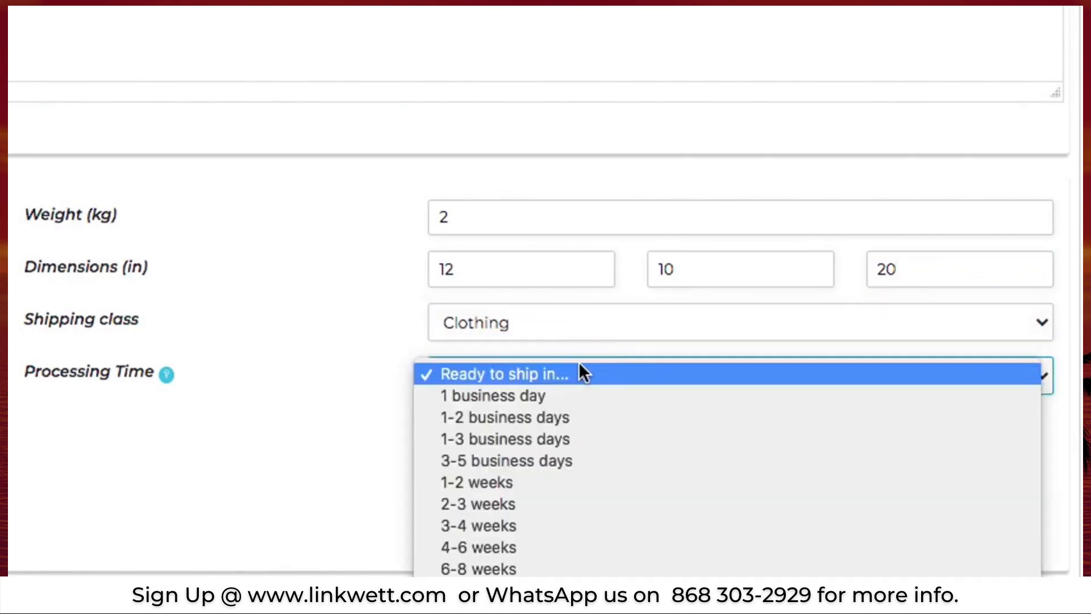
left_click(560, 397)
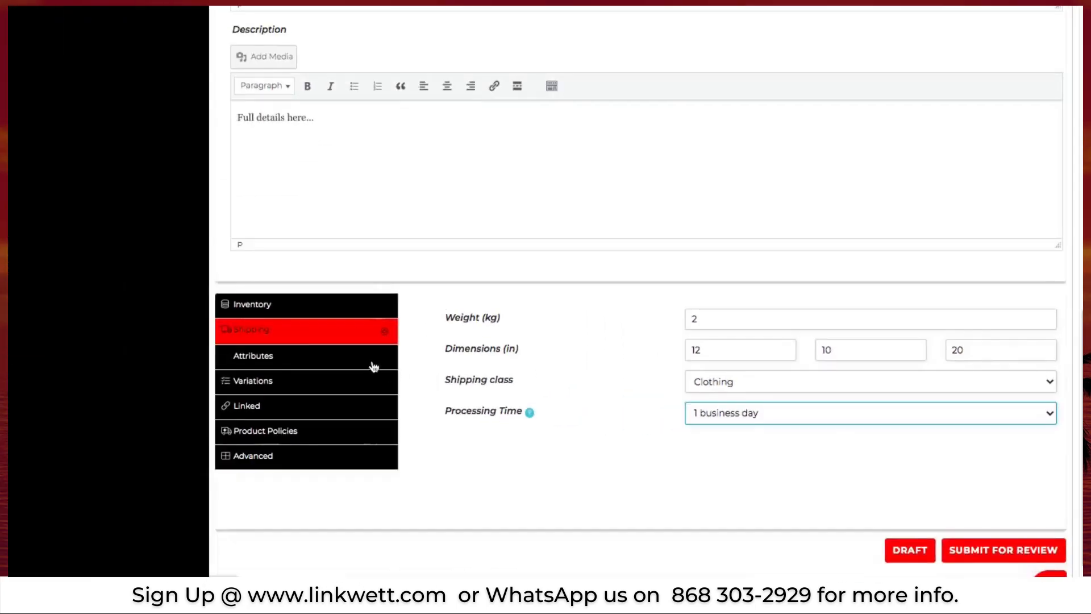
Activate the Colour attribute with the values Black and White, and enable its use as a variation
left_click(374, 364)
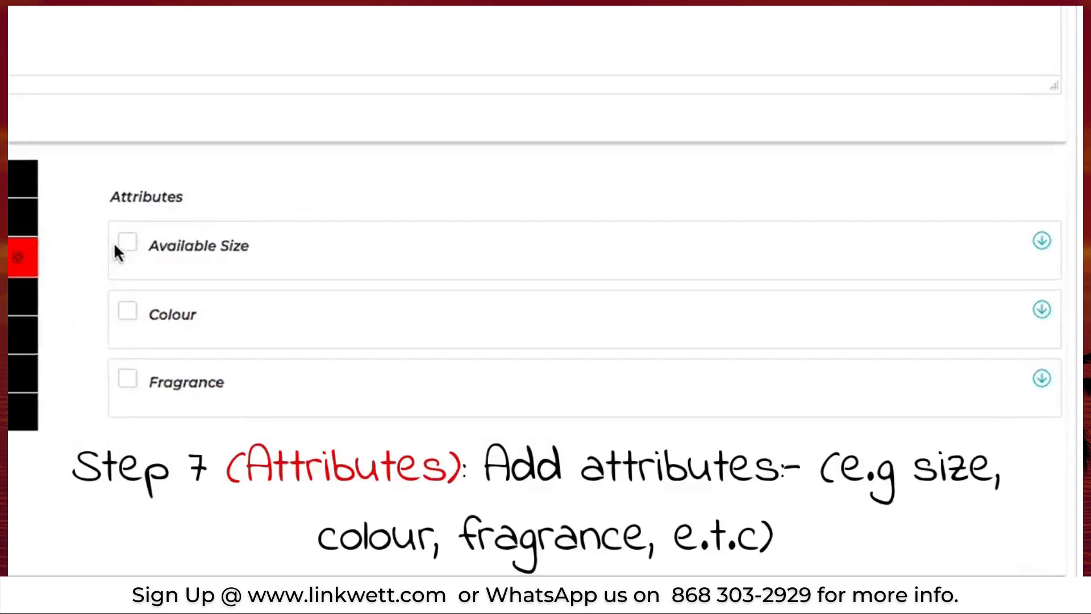
left_click(44, 291)
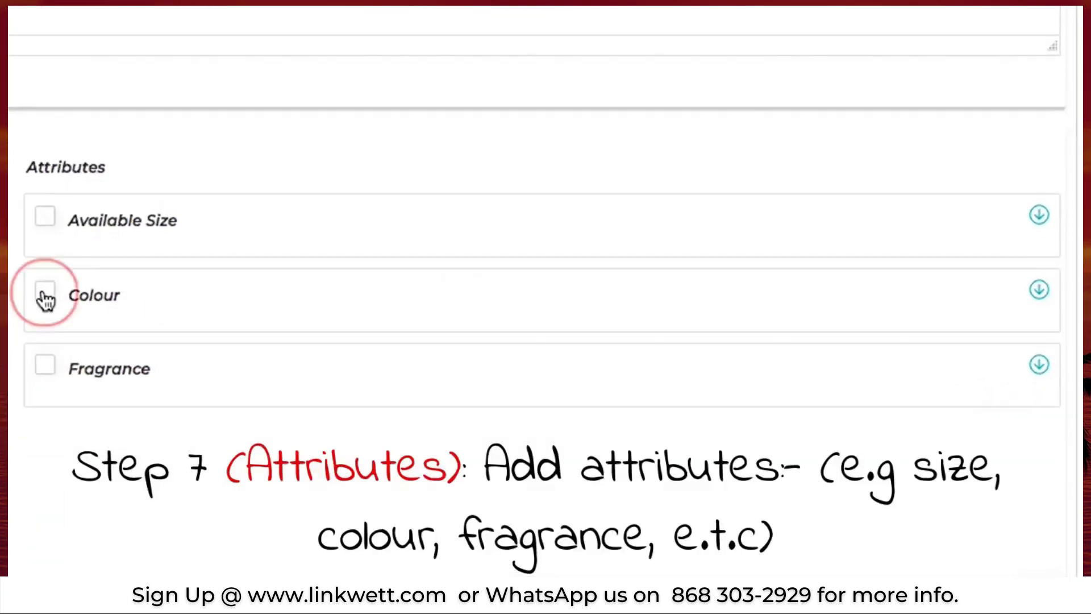
left_click(479, 355)
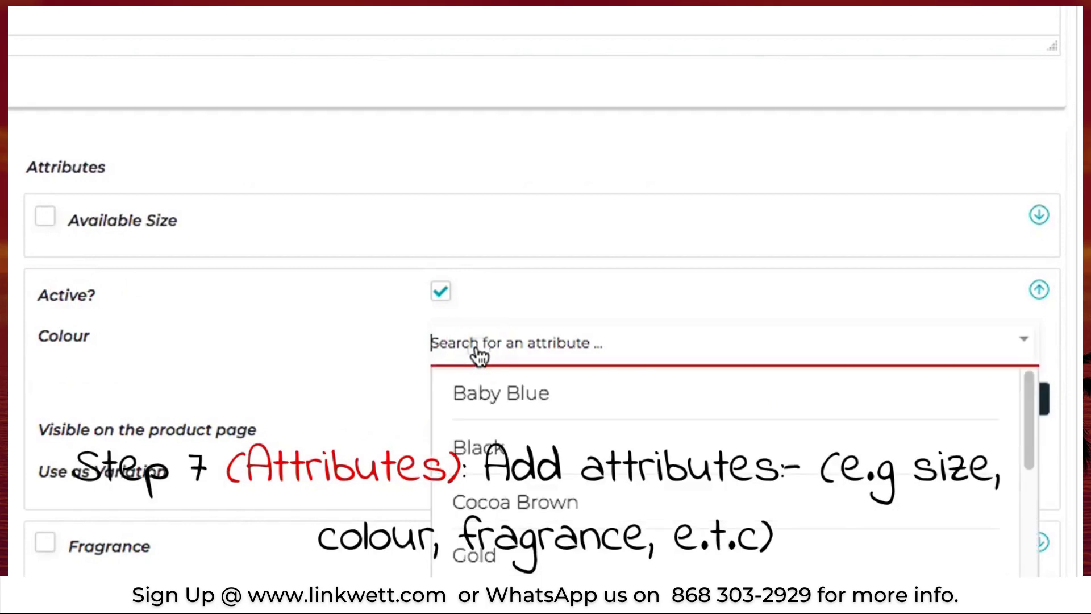
type("bl")
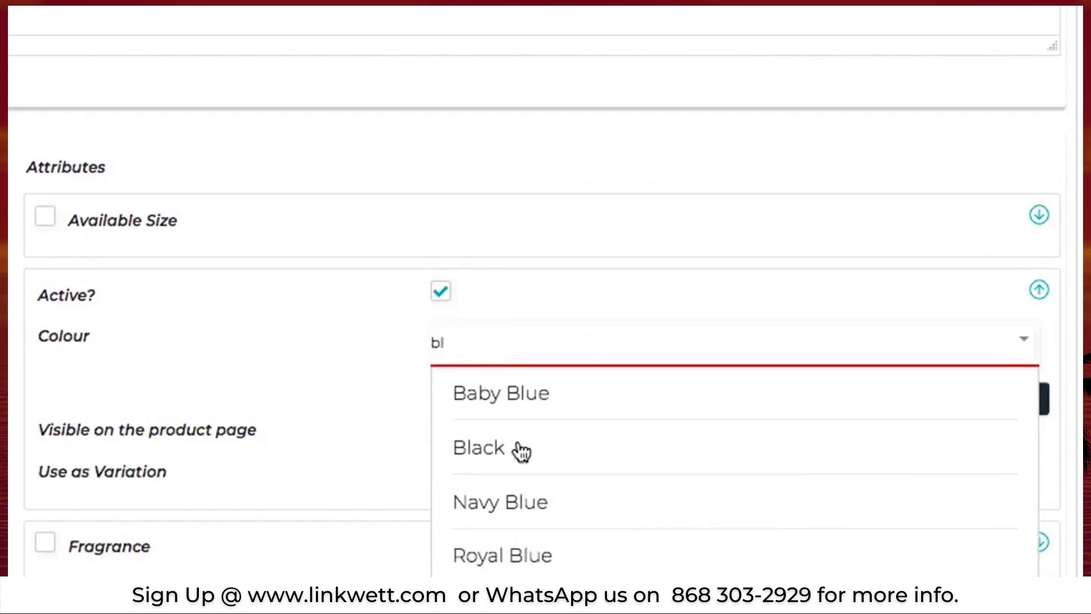
left_click(514, 448)
type("wh")
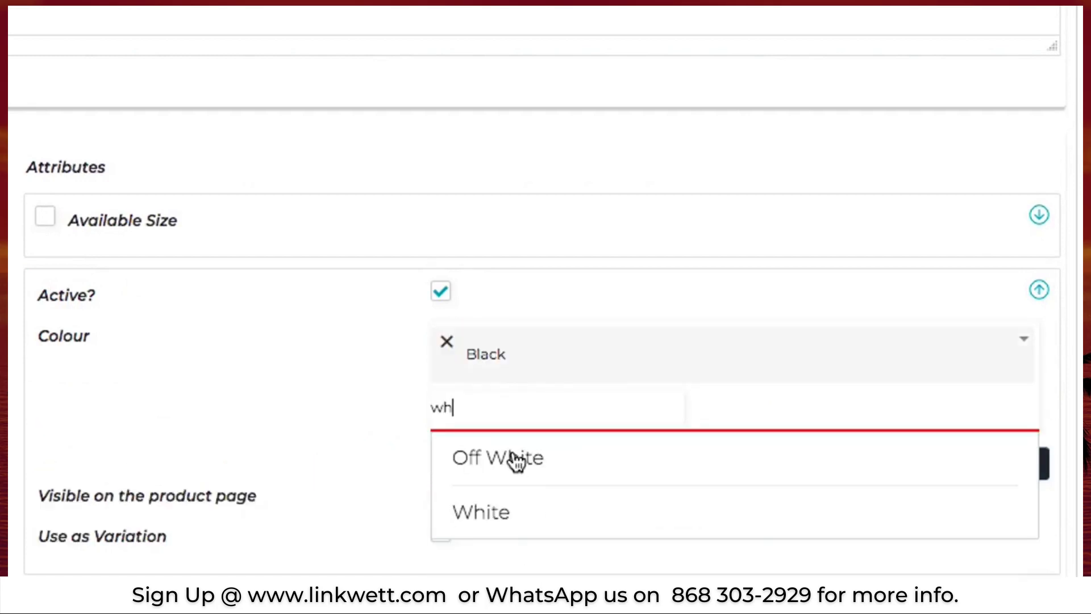
left_click(500, 515)
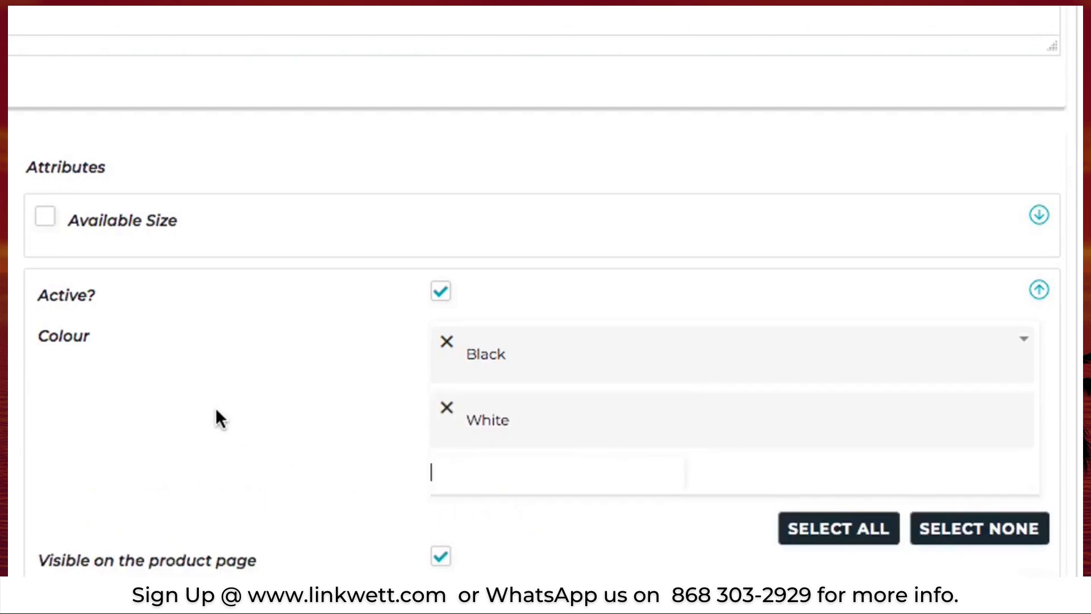
scroll(158, 301, "down", 2)
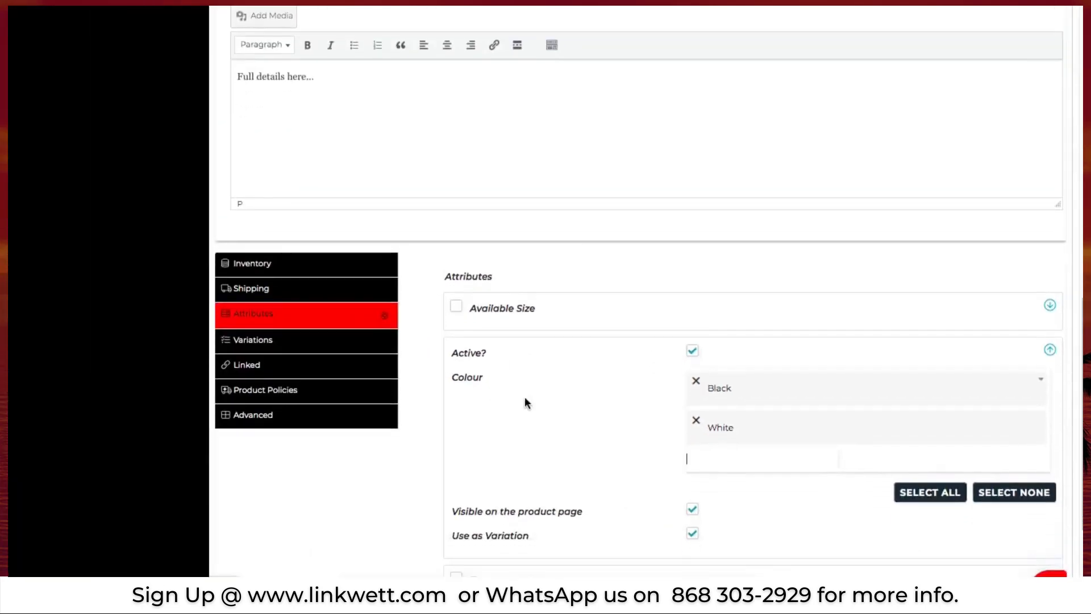
Look over the default Colour choices and bulk-create the Black and White variations from the Colour attribute
scroll(524, 401, "down", 1)
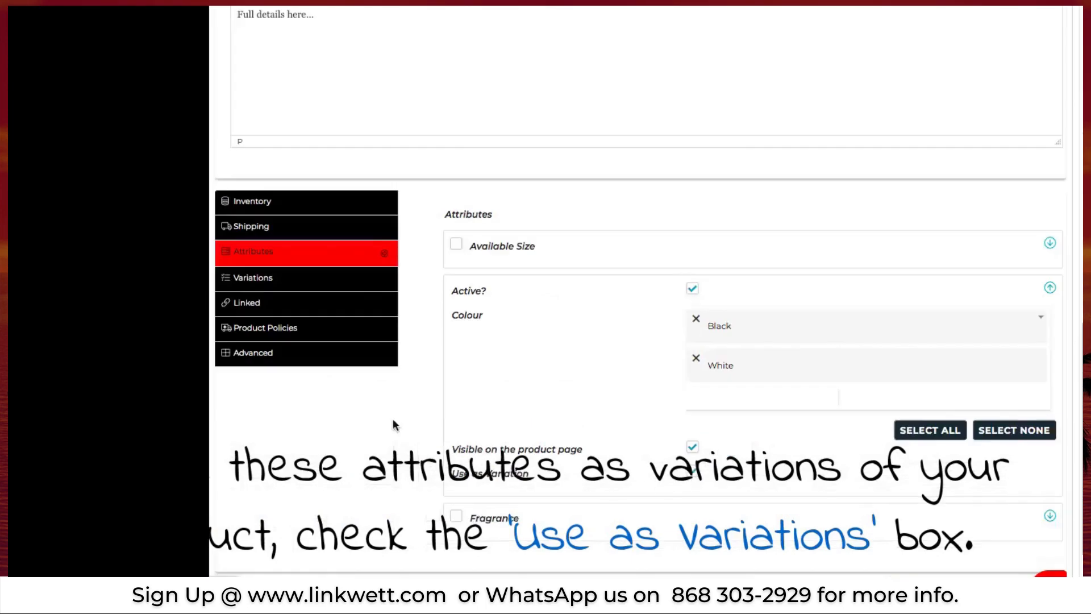
left_click(321, 288)
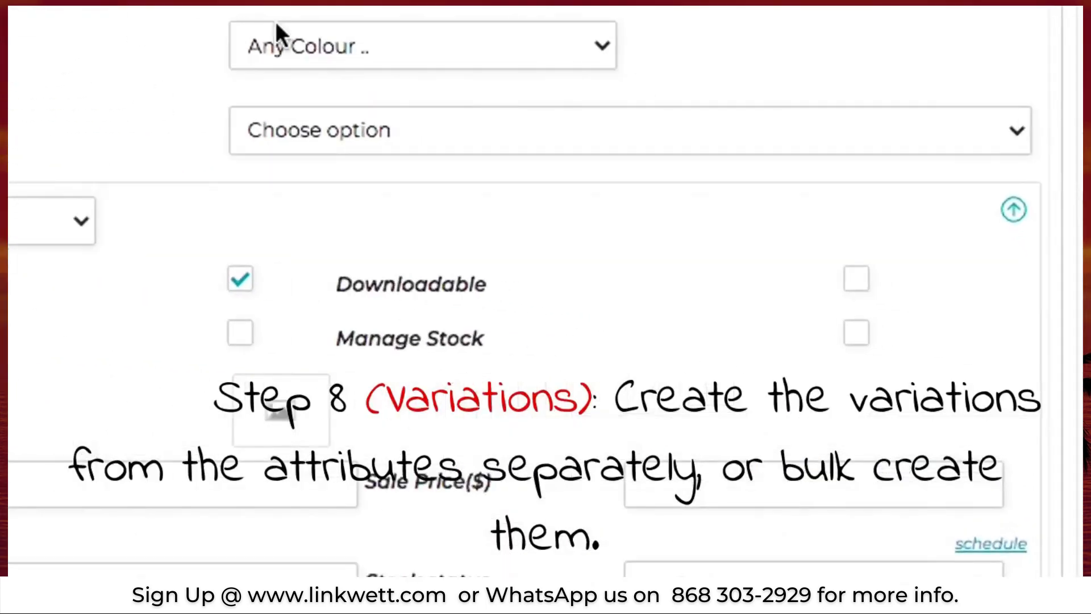
left_click(323, 44)
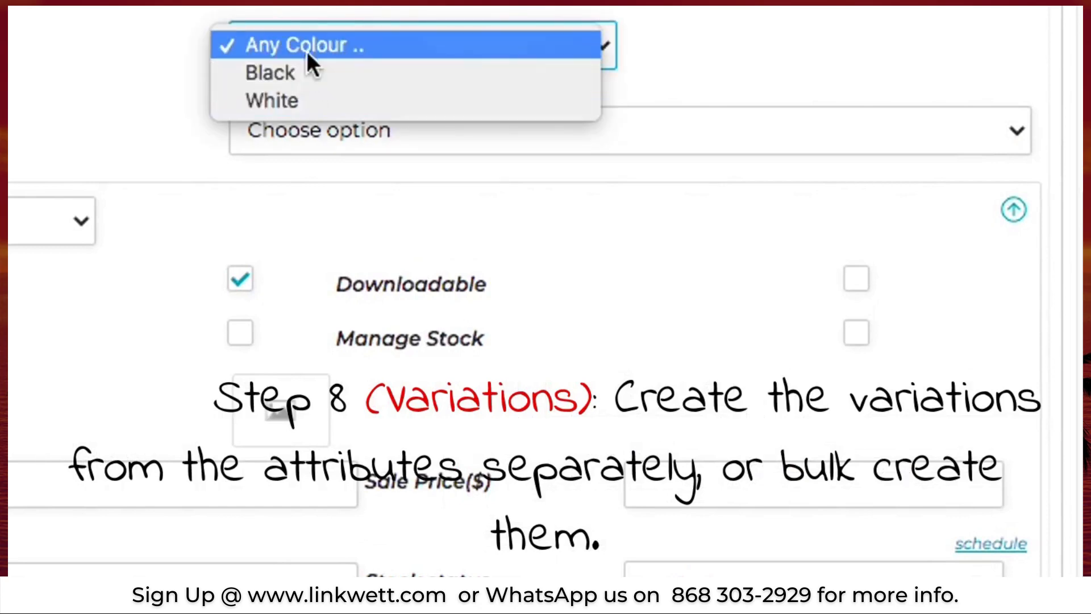
left_click(60, 8)
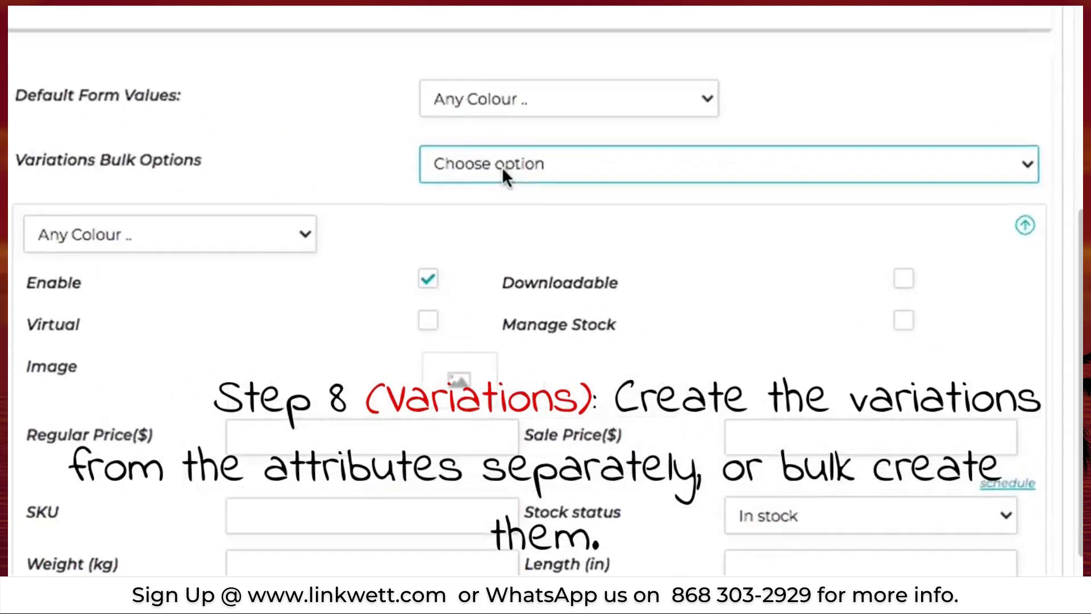
left_click(341, 137)
left_click(384, 136)
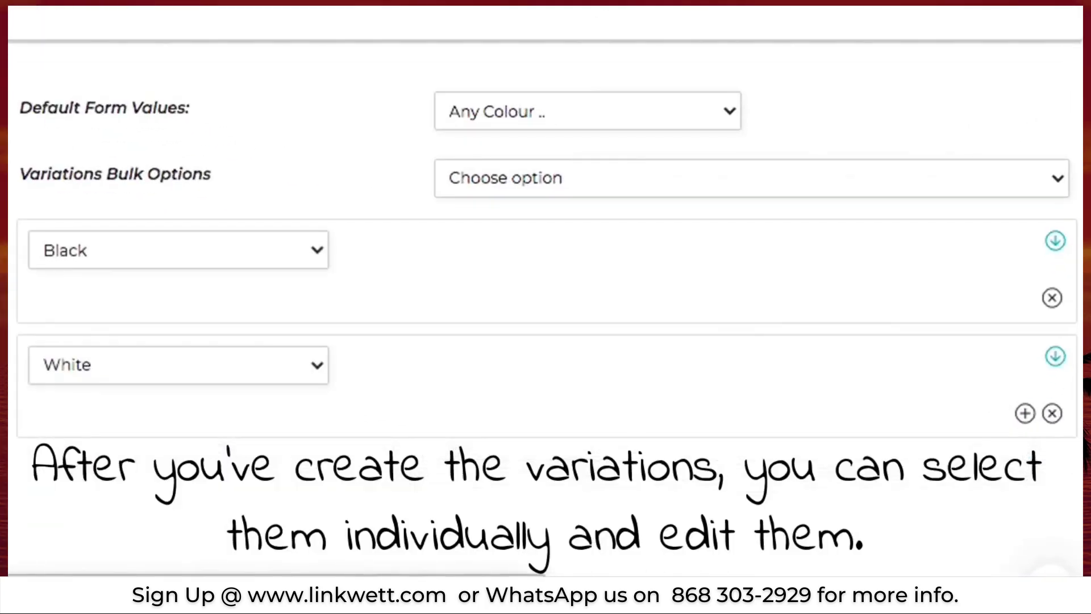
Expand the Black variation's details and assign the black T-shirt picture as its image
left_click(1056, 241)
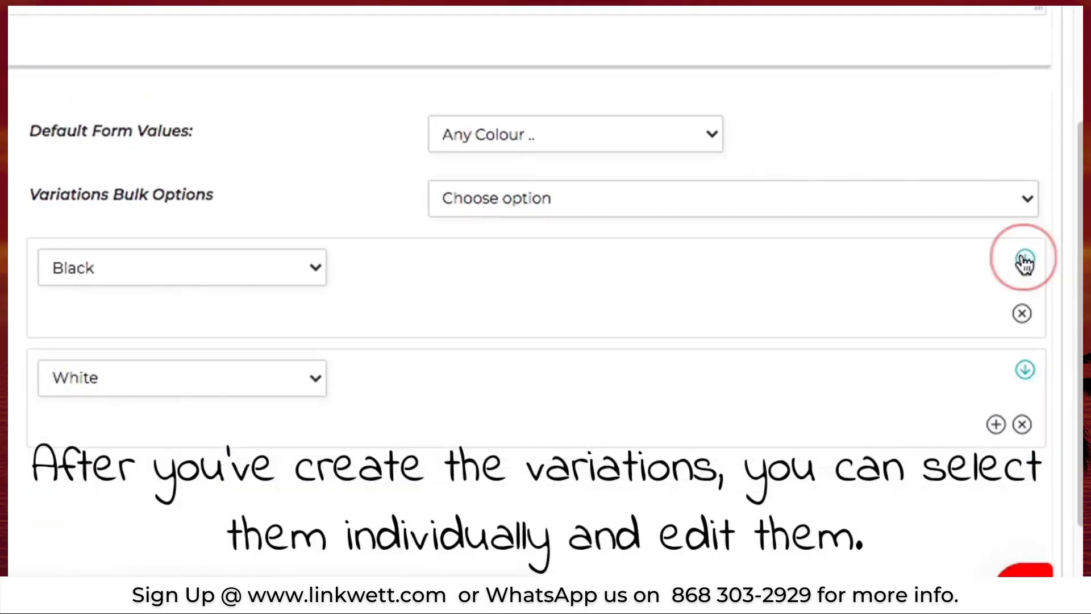
scroll(1044, 364, "down", 2)
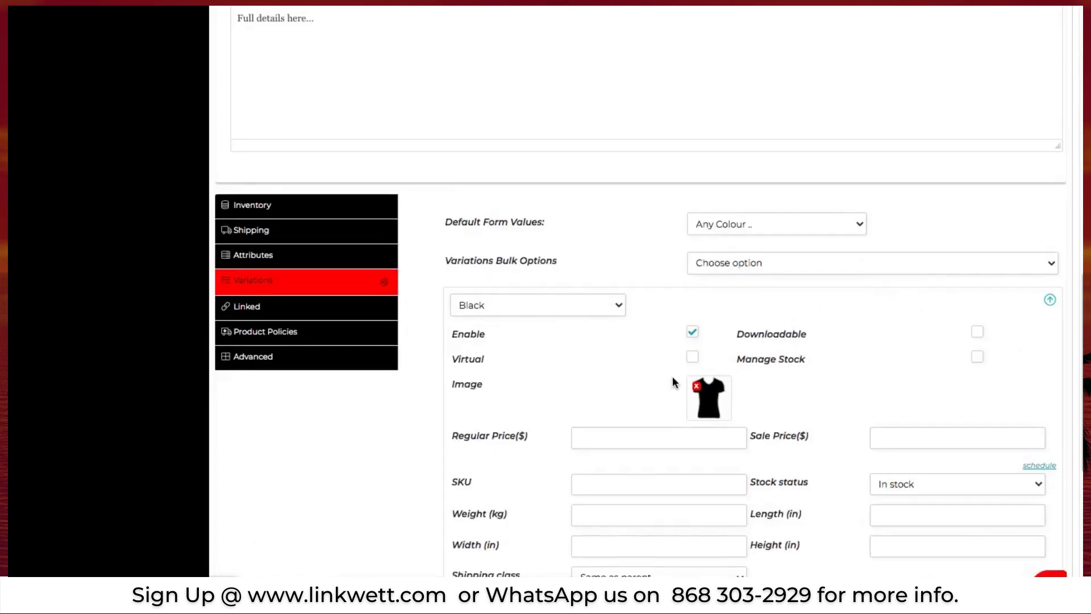
scroll(673, 376, "down", 1)
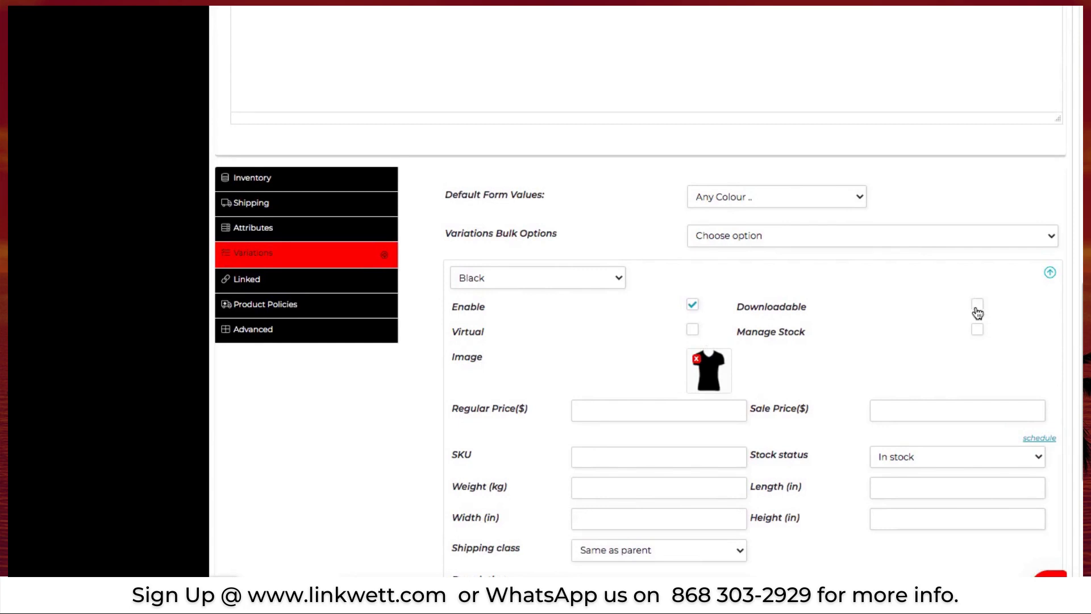
Enable Manage Stock for the Black variation with stock quantity 20, regular price $80 and sale price $50
left_click(978, 330)
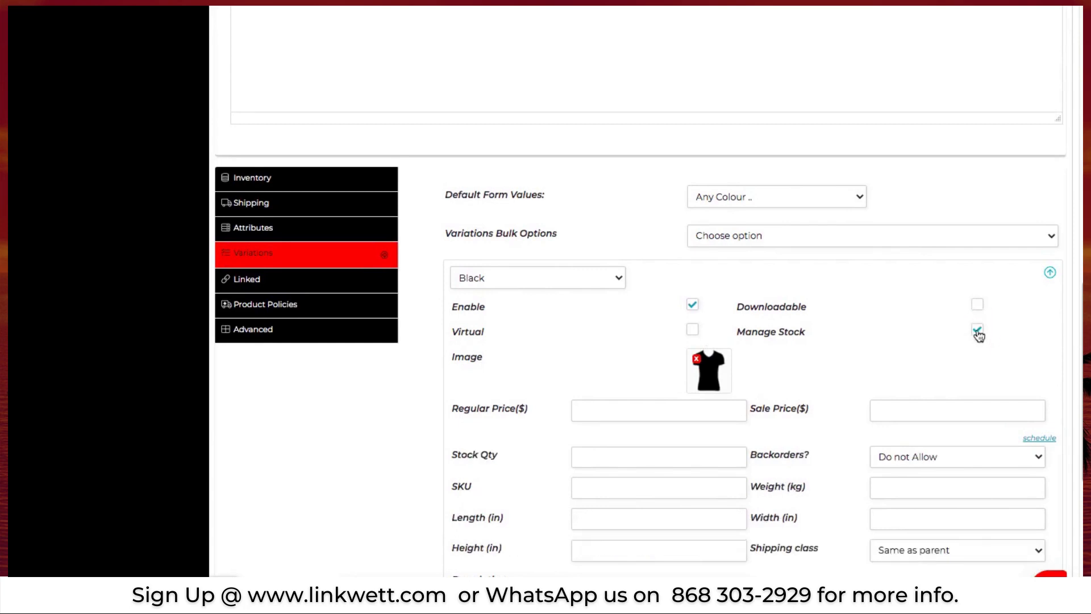
left_click(978, 332)
left_click(978, 333)
left_click(591, 458)
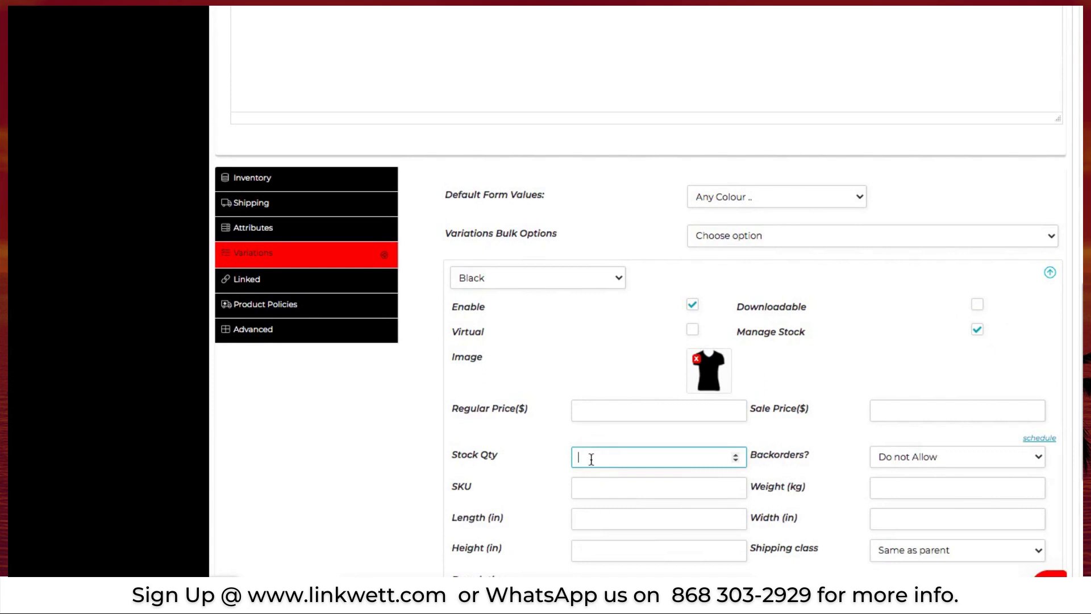
left_click(620, 415)
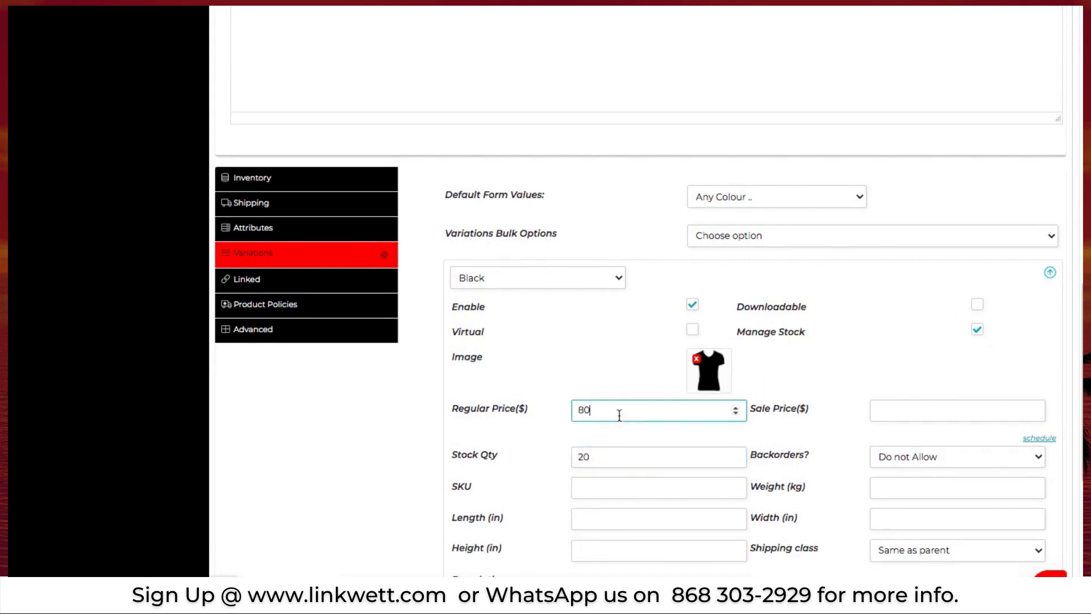
left_click(900, 413)
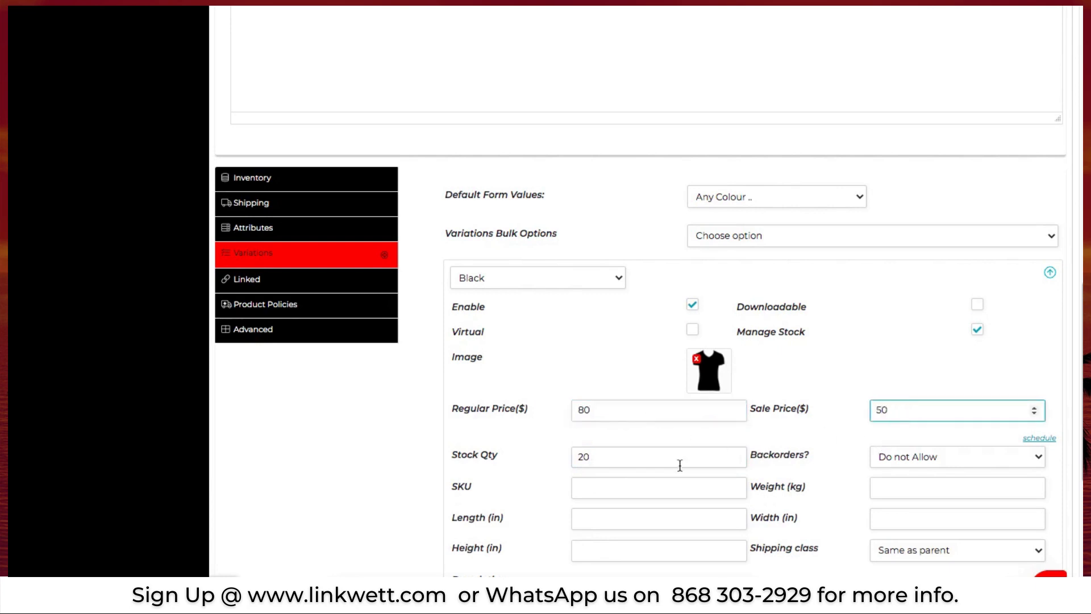
Look at the sale price schedule dates of the Black variation and hide them again
scroll(536, 489, "down", 1)
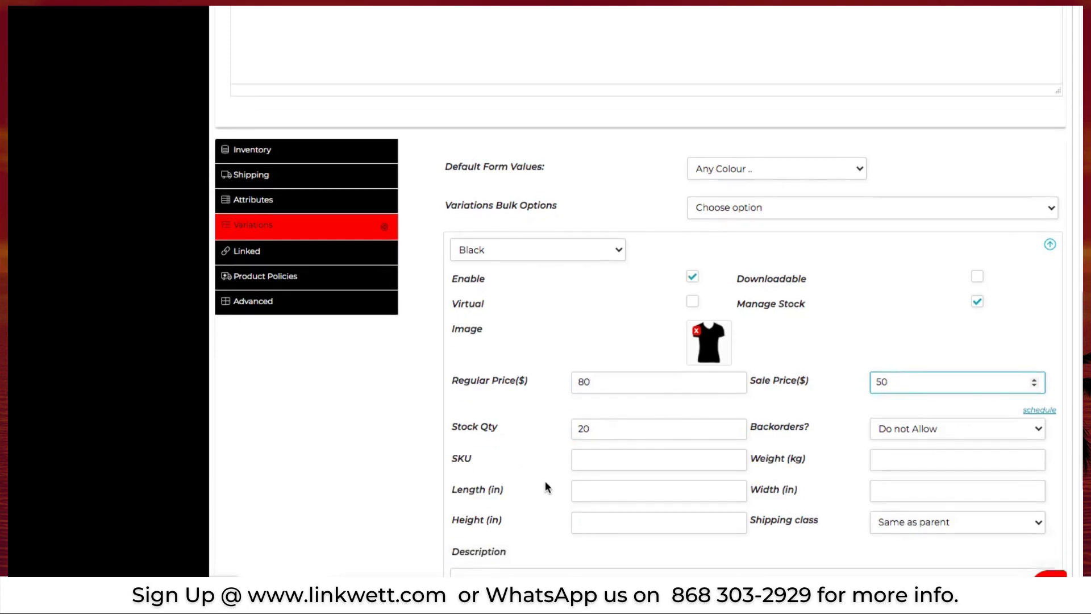
left_click(1049, 413)
left_click(1049, 413)
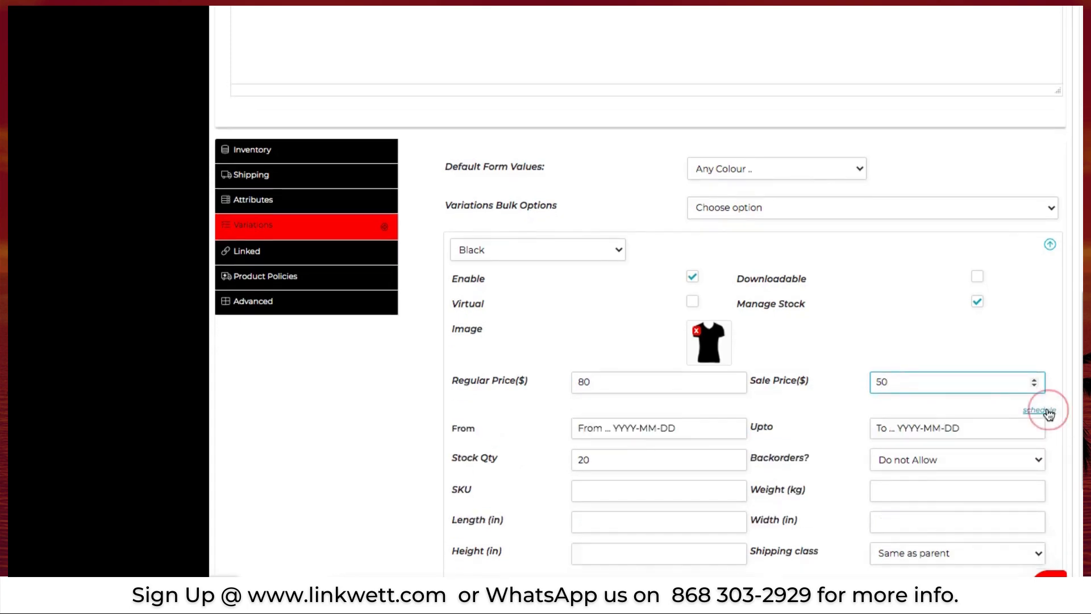
left_click(1048, 413)
left_click(1049, 413)
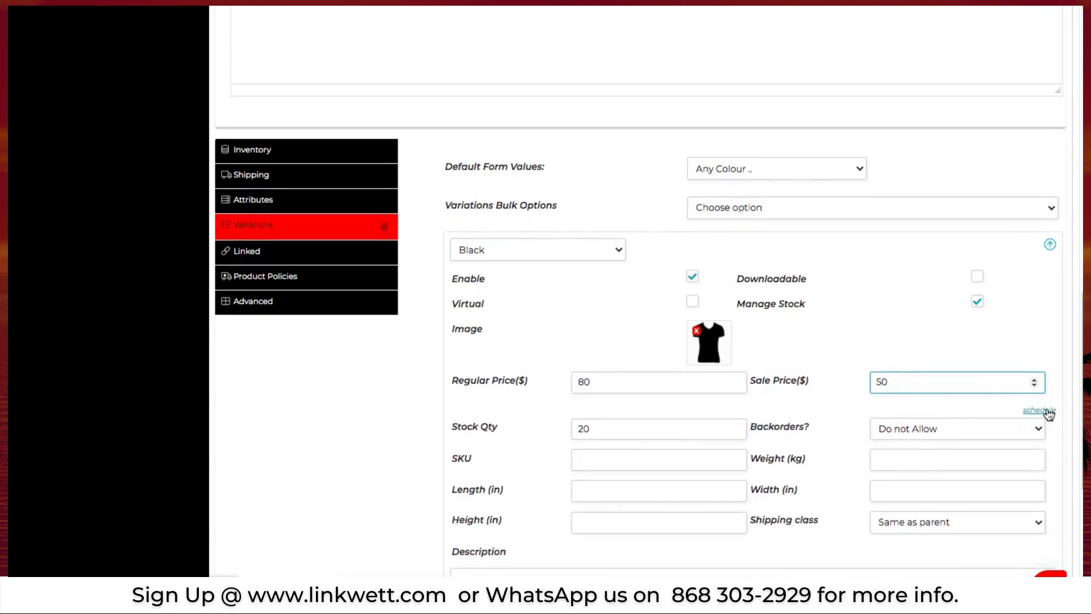
Set the Black variation's SKU to 1CTSBL33 and go over its weight, width and length fields
left_click(641, 462)
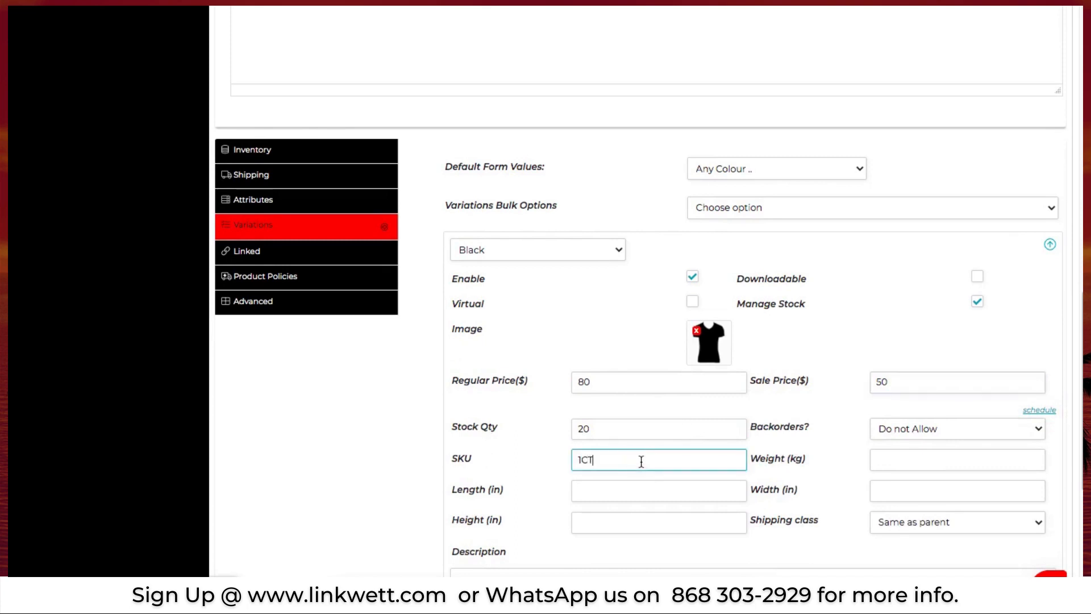
type("1CTSBL##")
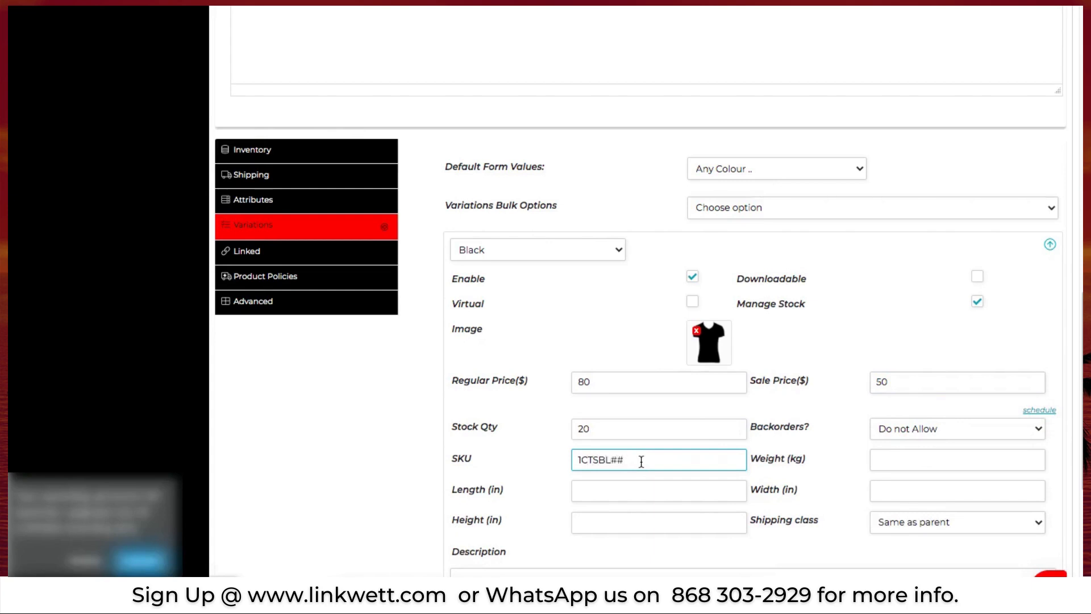
key("BackSpace")
key("BackSpace")
left_click(897, 462)
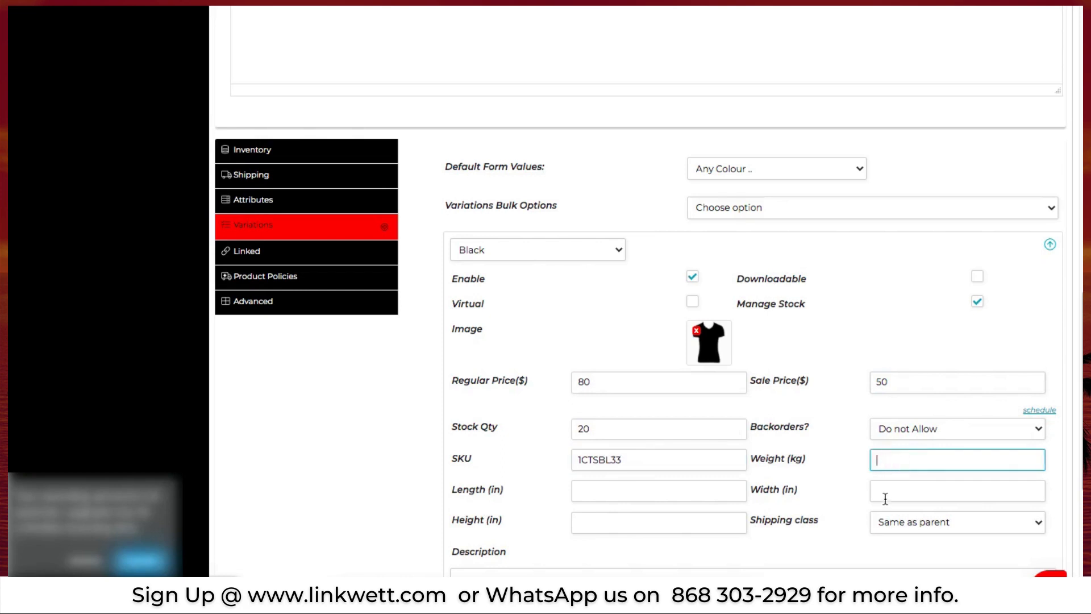
left_click(885, 499)
left_click(702, 489)
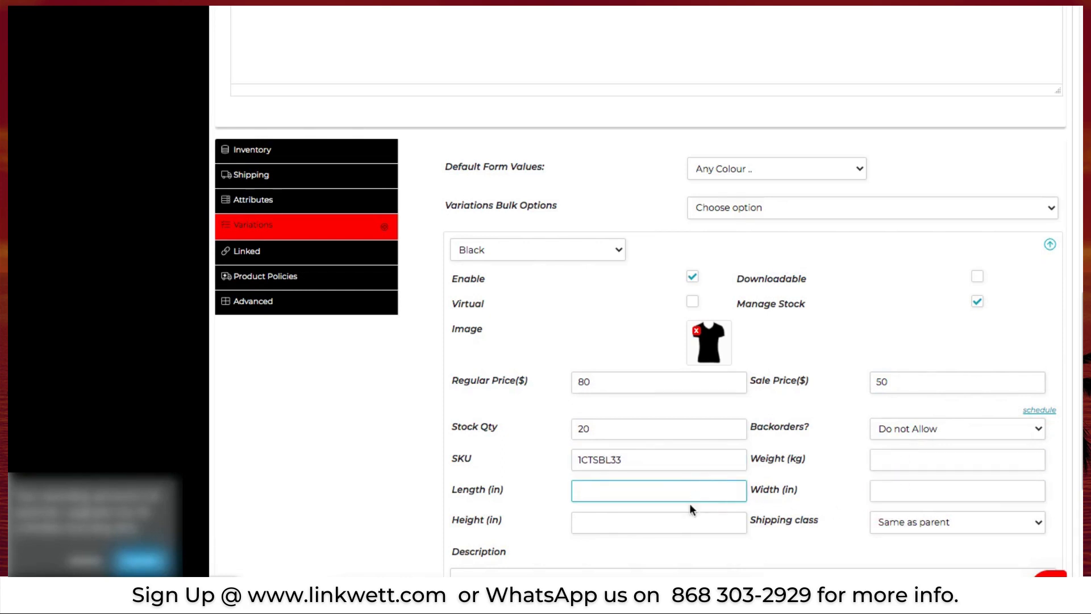
Enter "Individual Description here..." as the Black variation's description
scroll(677, 530, "down", 3)
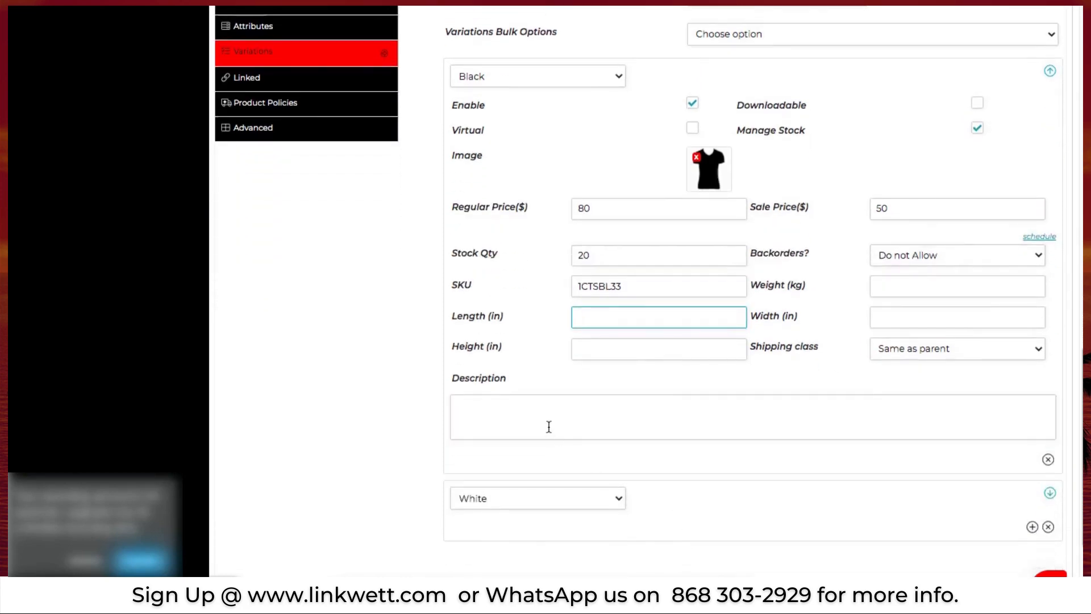
left_click(549, 427)
type("Individual Description here...")
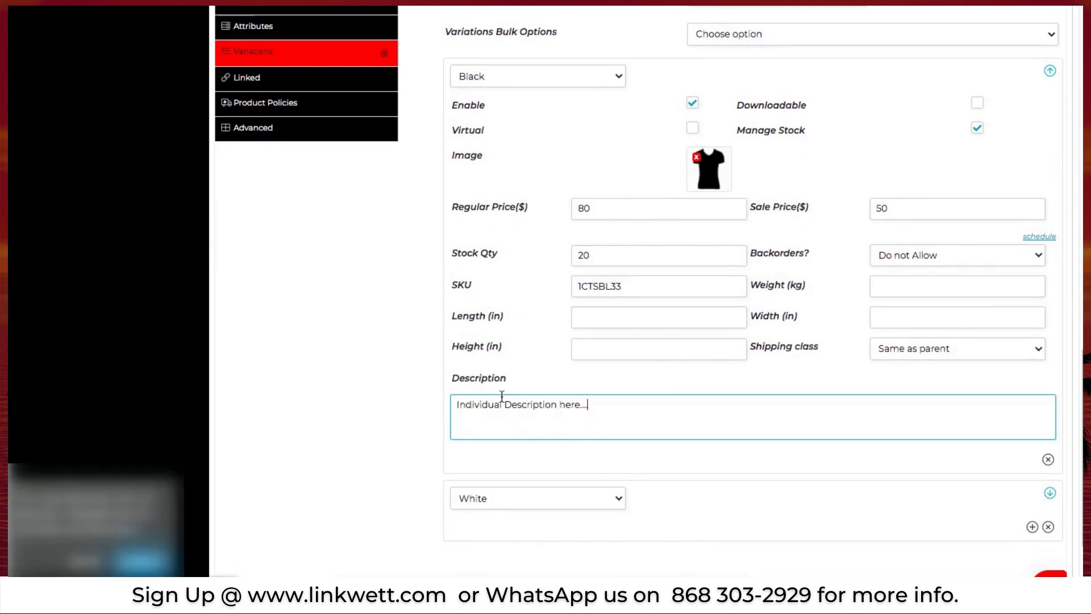
Try to expand the White variation's details
scroll(502, 396, "down", 2)
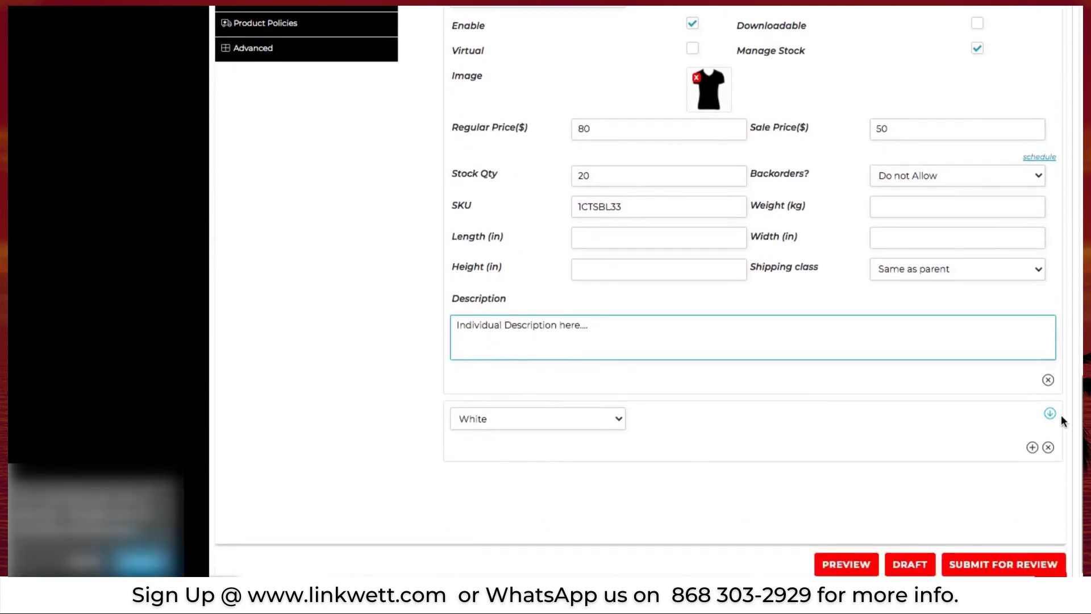
left_click(1050, 415)
left_click(1051, 414)
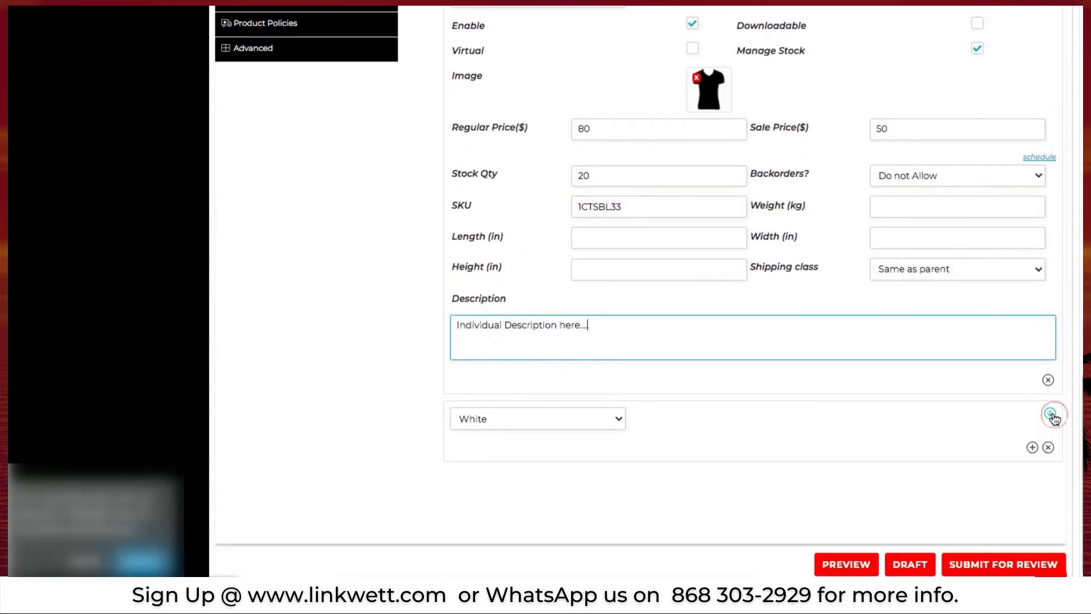
Search the linked up-sell products for "blac" and add Black Tee (1BT34) as an up-sell
scroll(803, 281, "up", 2)
scroll(803, 281, "up", 1)
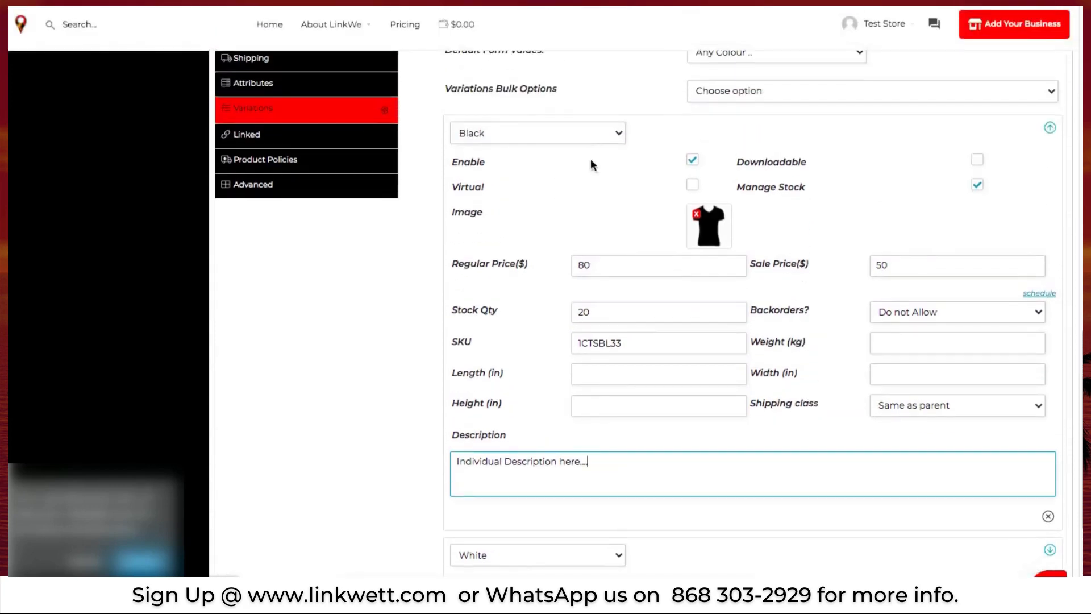
left_click(318, 135)
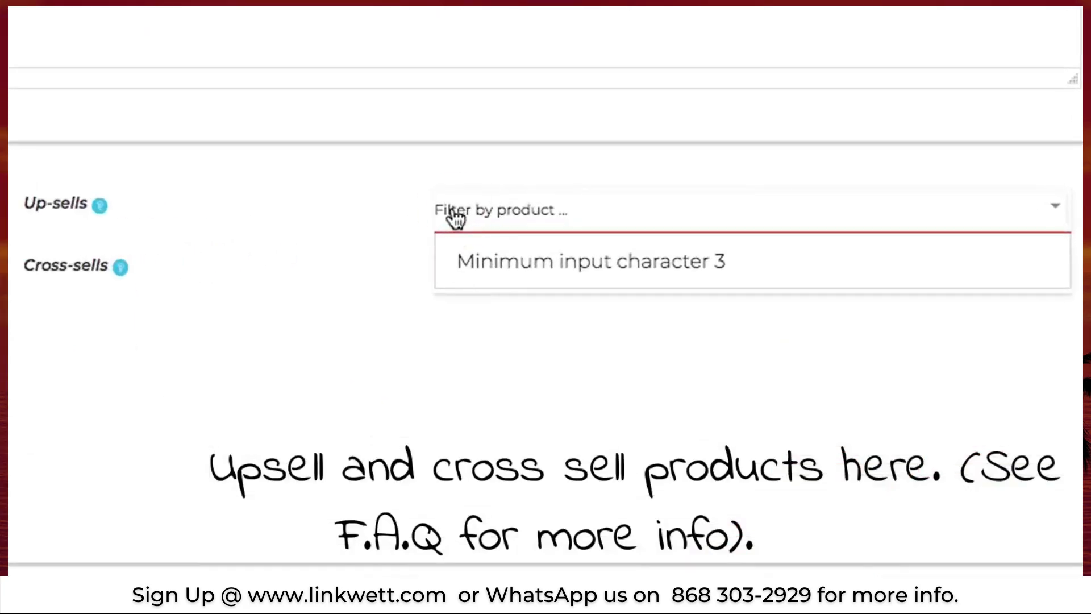
left_click(688, 210)
left_click(443, 216)
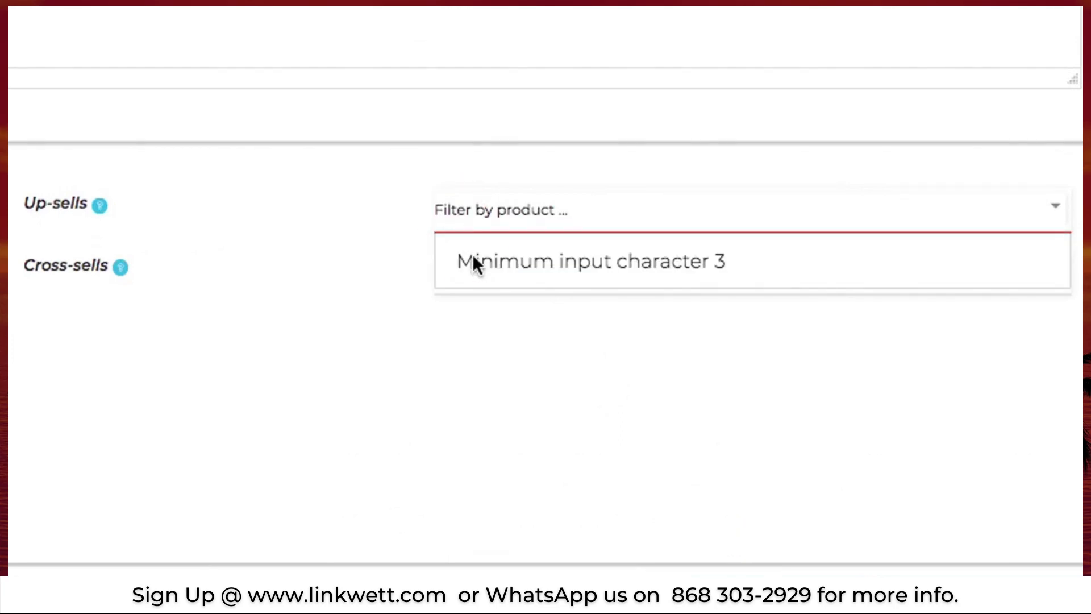
left_click(475, 228)
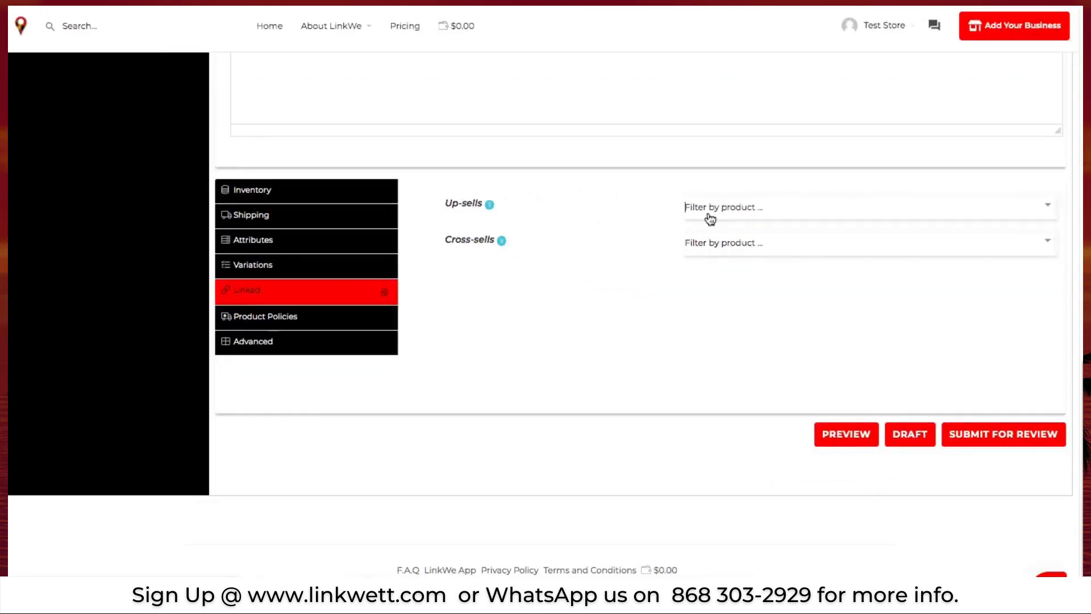
type("blac")
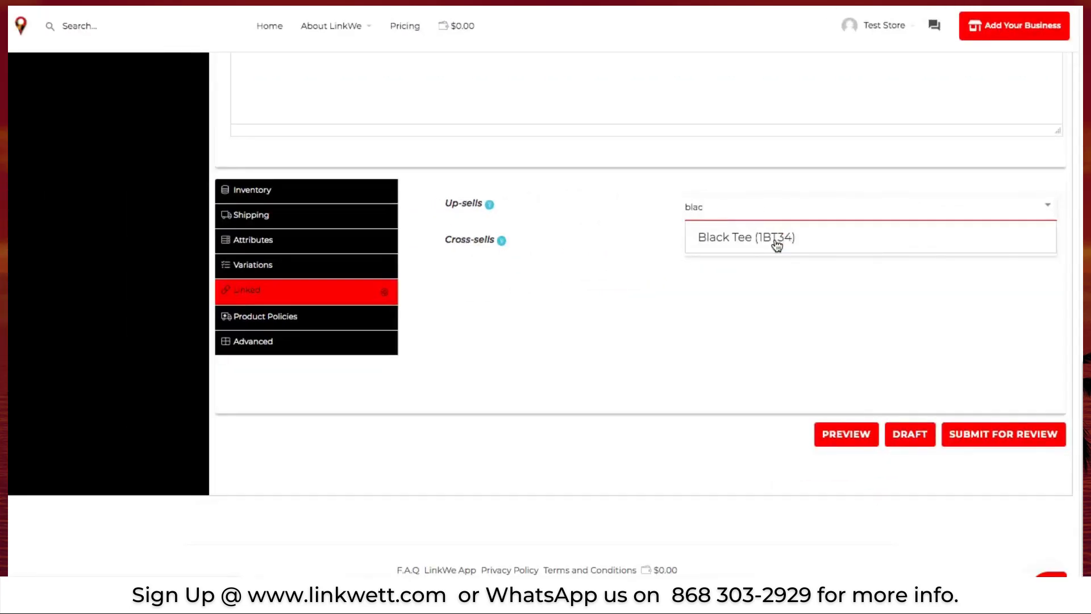
left_click(777, 244)
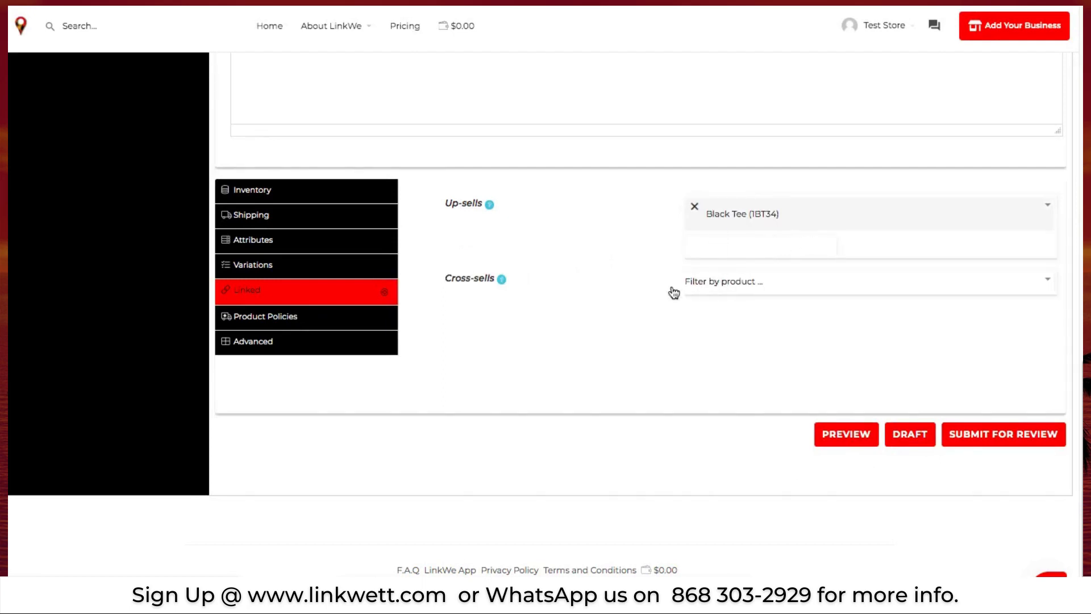
Set the policy tab label in the product policies to "Policies"
left_click(364, 329)
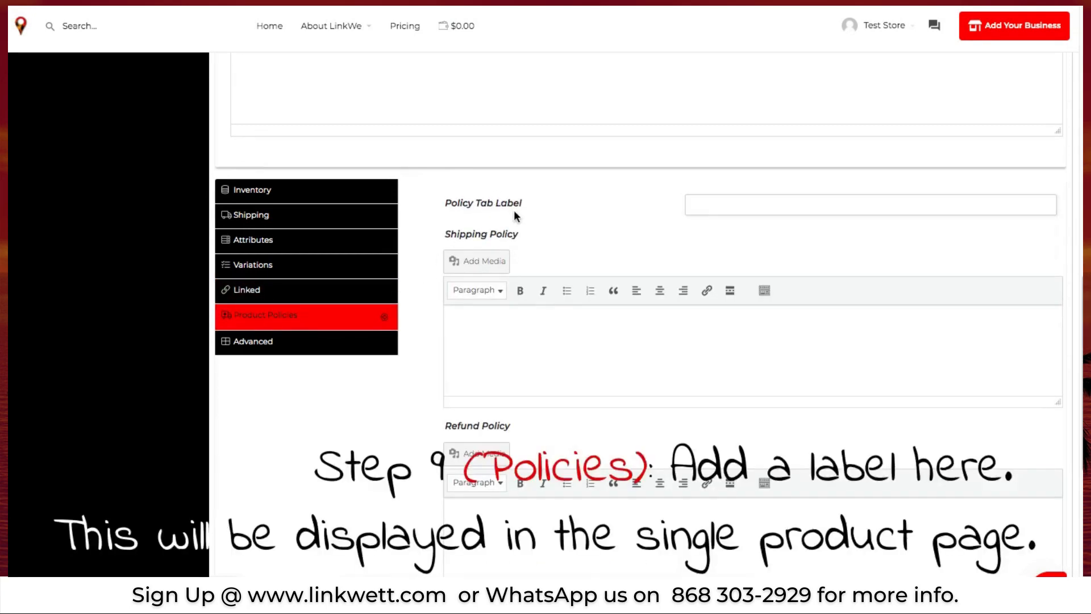
left_click(701, 206)
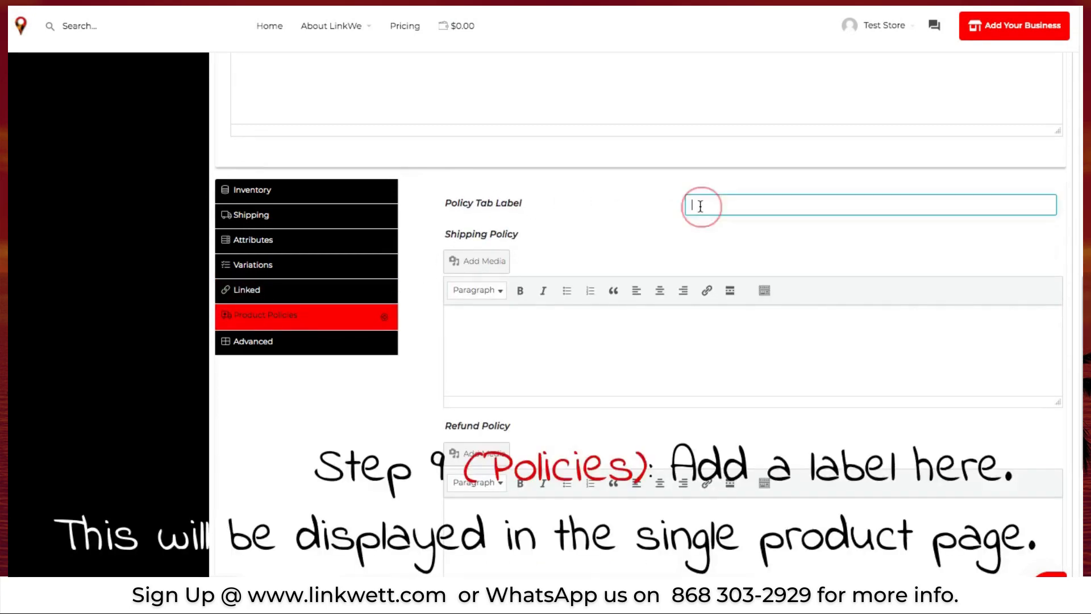
type("Policies")
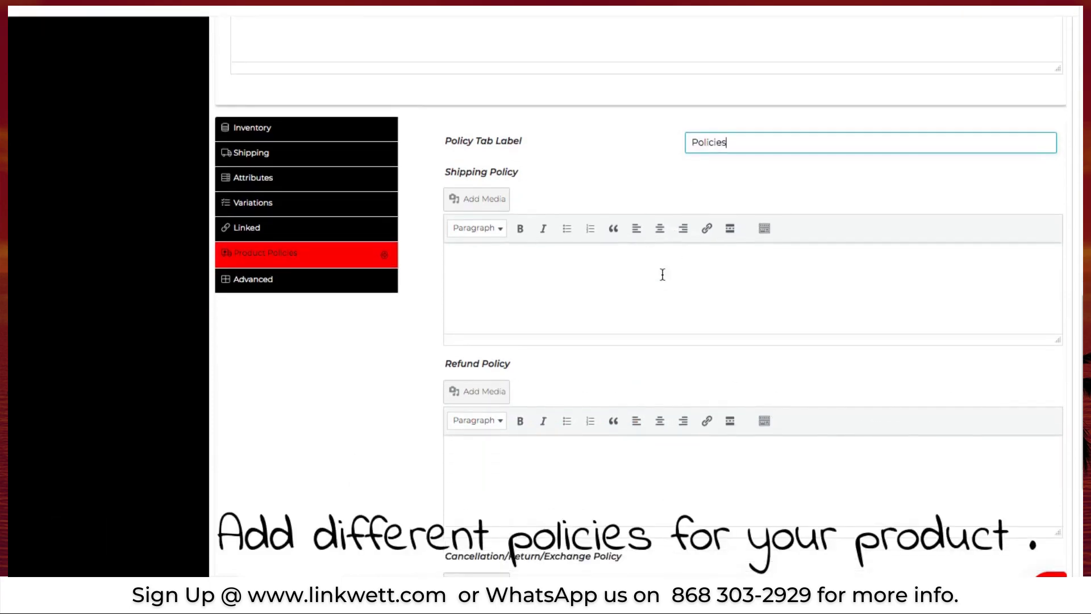
Go over the Shipping Policy, Refund Policy and Cancellation/Return/Exchange Policy text areas
left_click(631, 271)
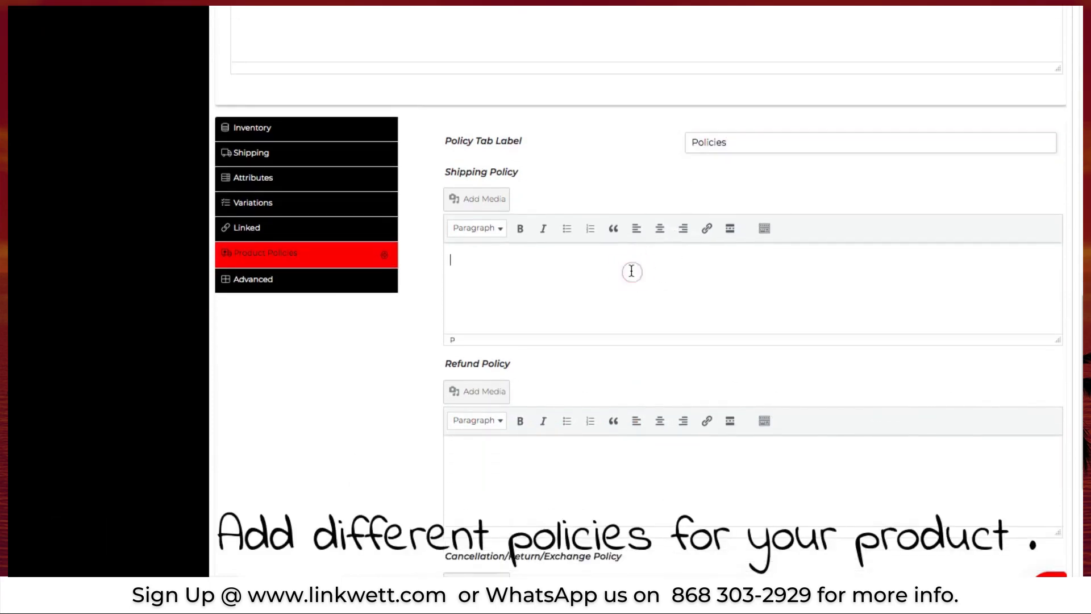
left_click(584, 462)
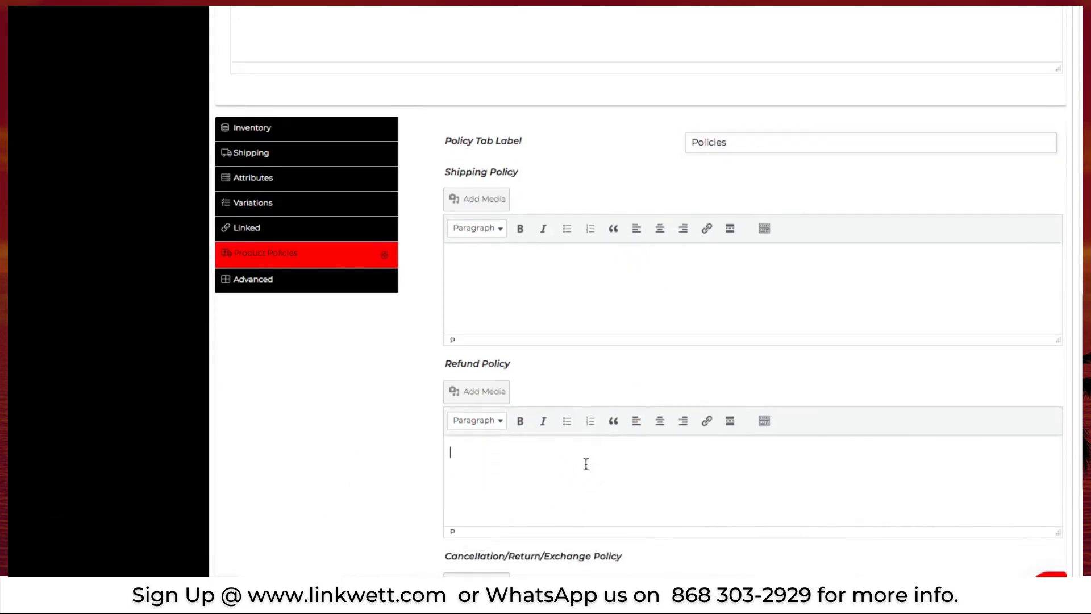
scroll(586, 463, "down", 4)
left_click(577, 458)
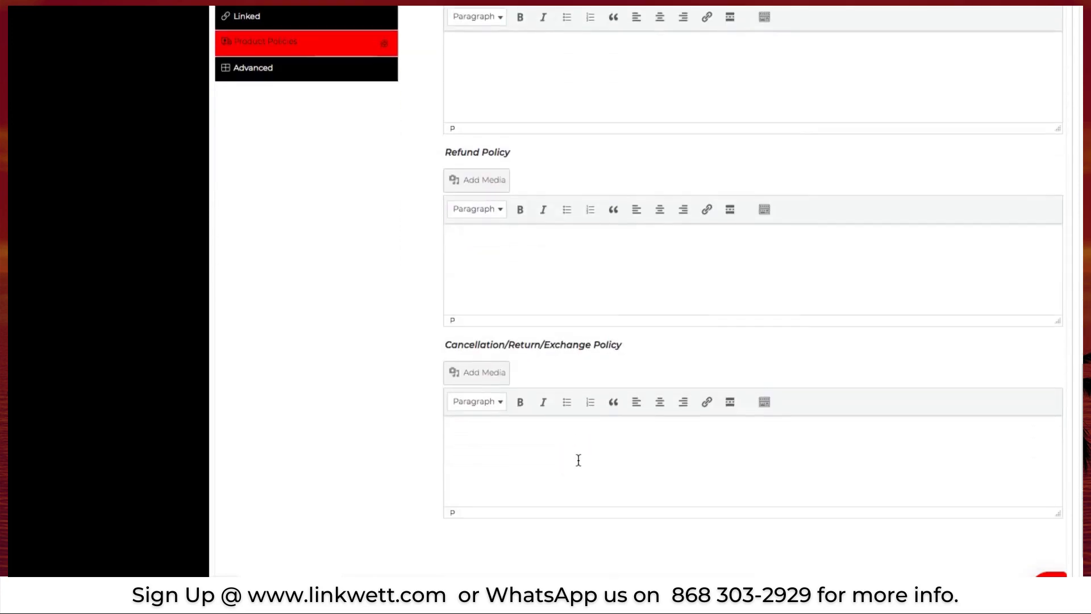
Enter "Thanks!" as the purchase note in the product's advanced settings and submit the product for review
scroll(577, 458, "down", 3)
scroll(578, 459, "up", 3)
scroll(577, 459, "up", 5)
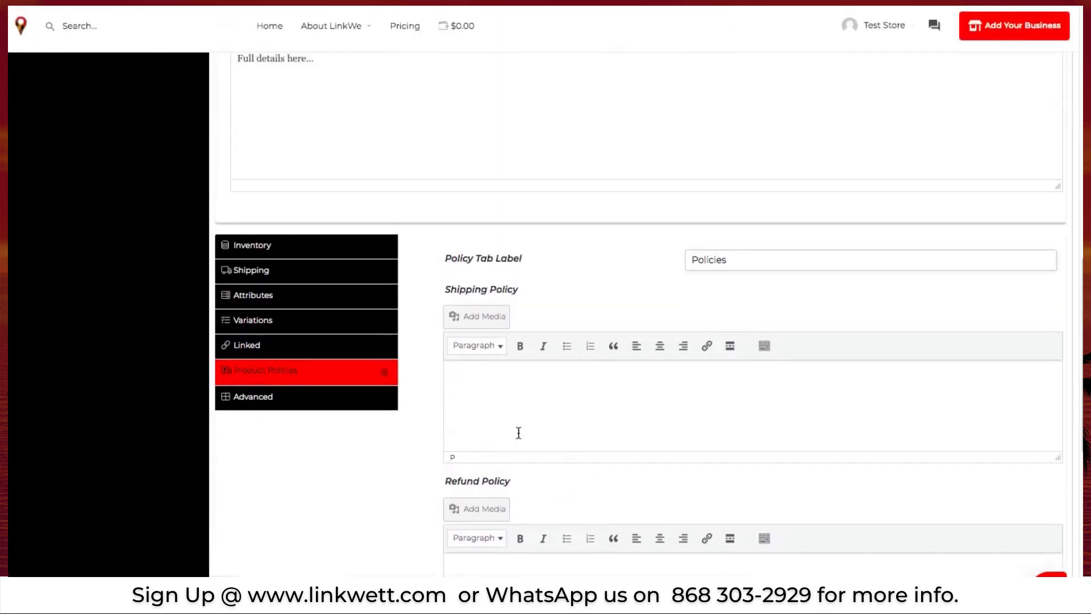
left_click(348, 408)
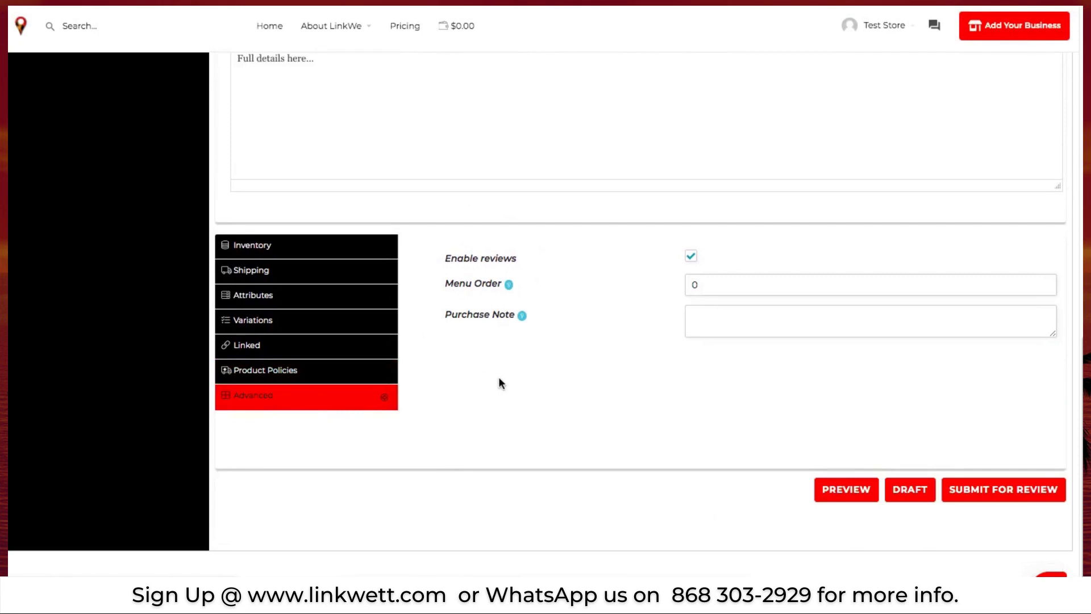
mouse_move(522, 316)
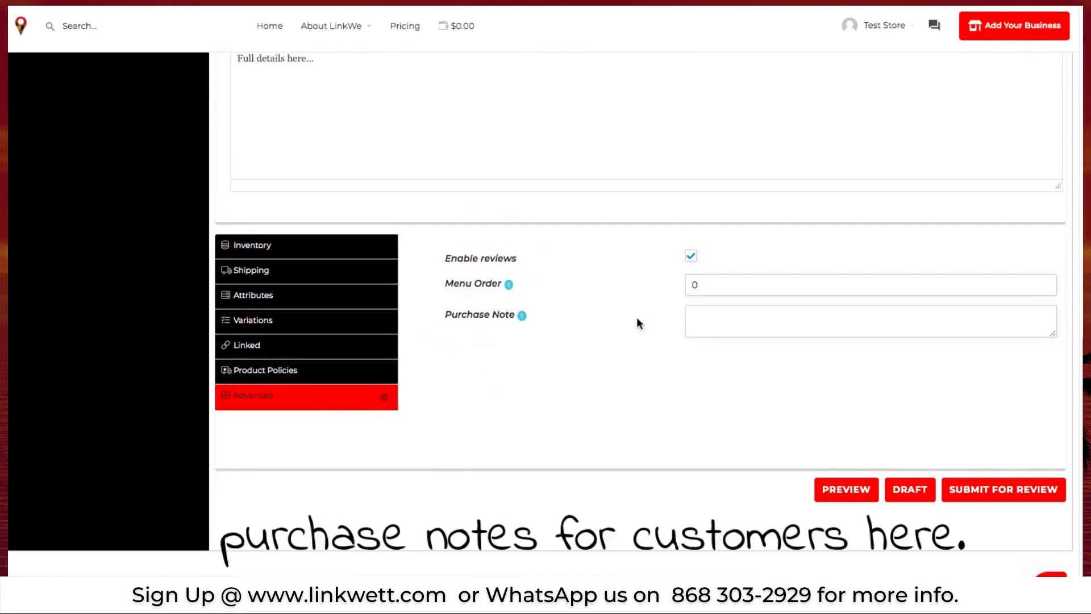
left_click(703, 321)
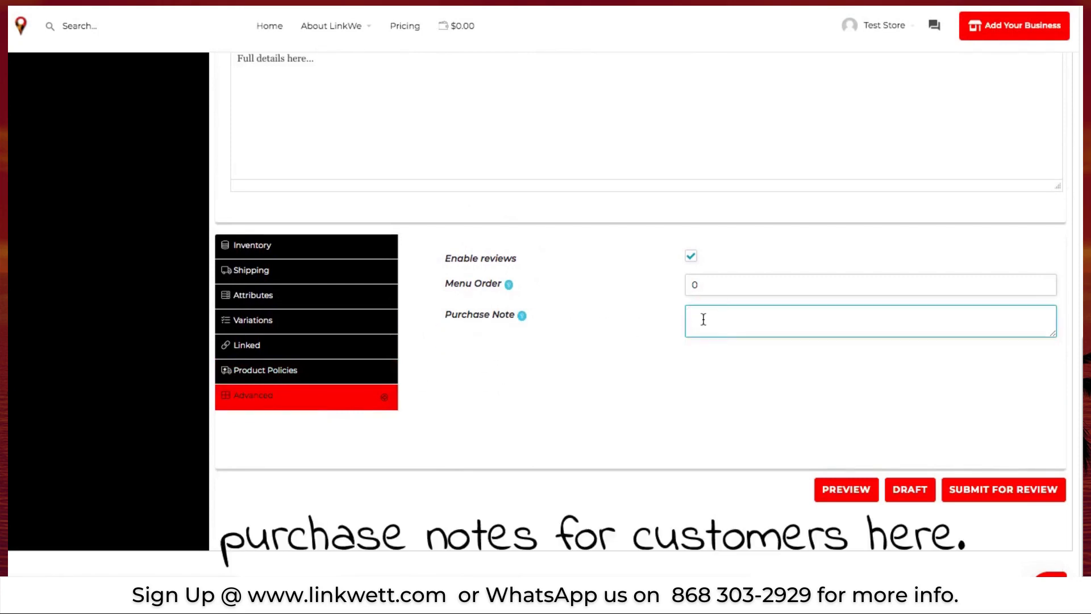
type("Thanks!")
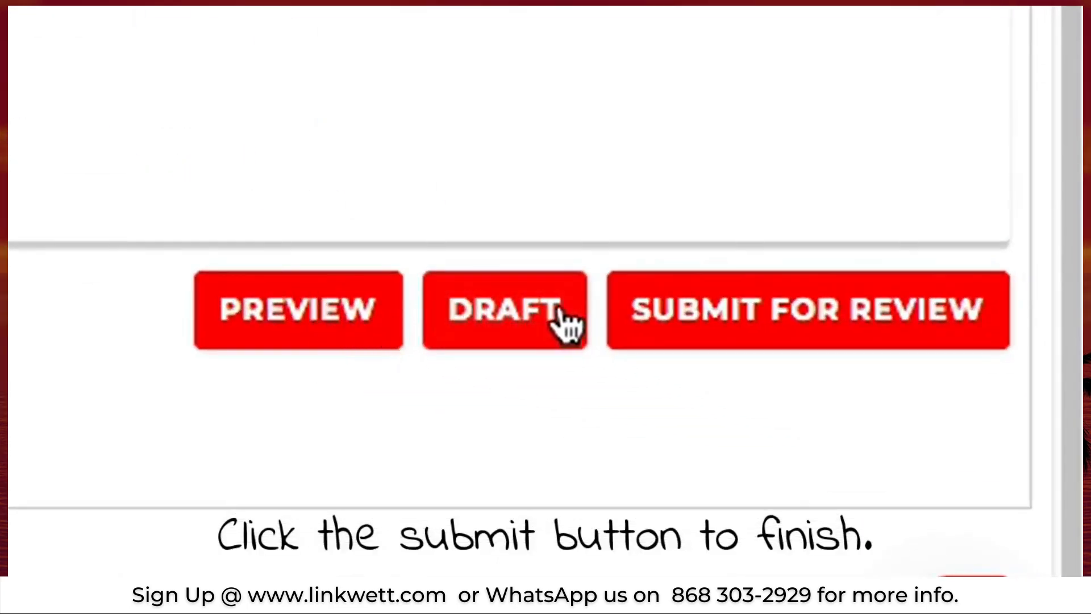
left_click(689, 318)
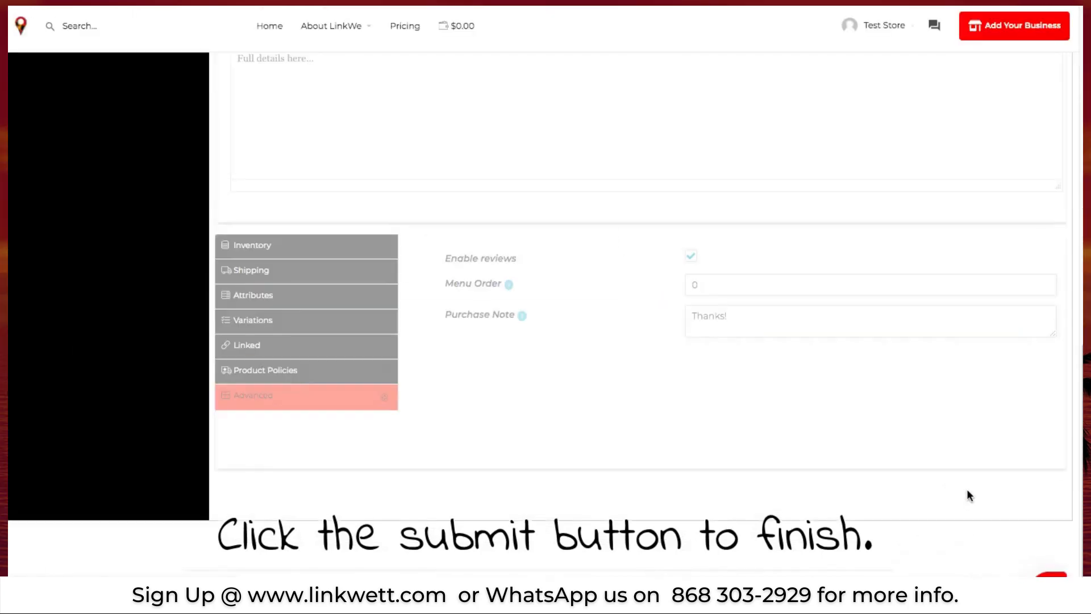